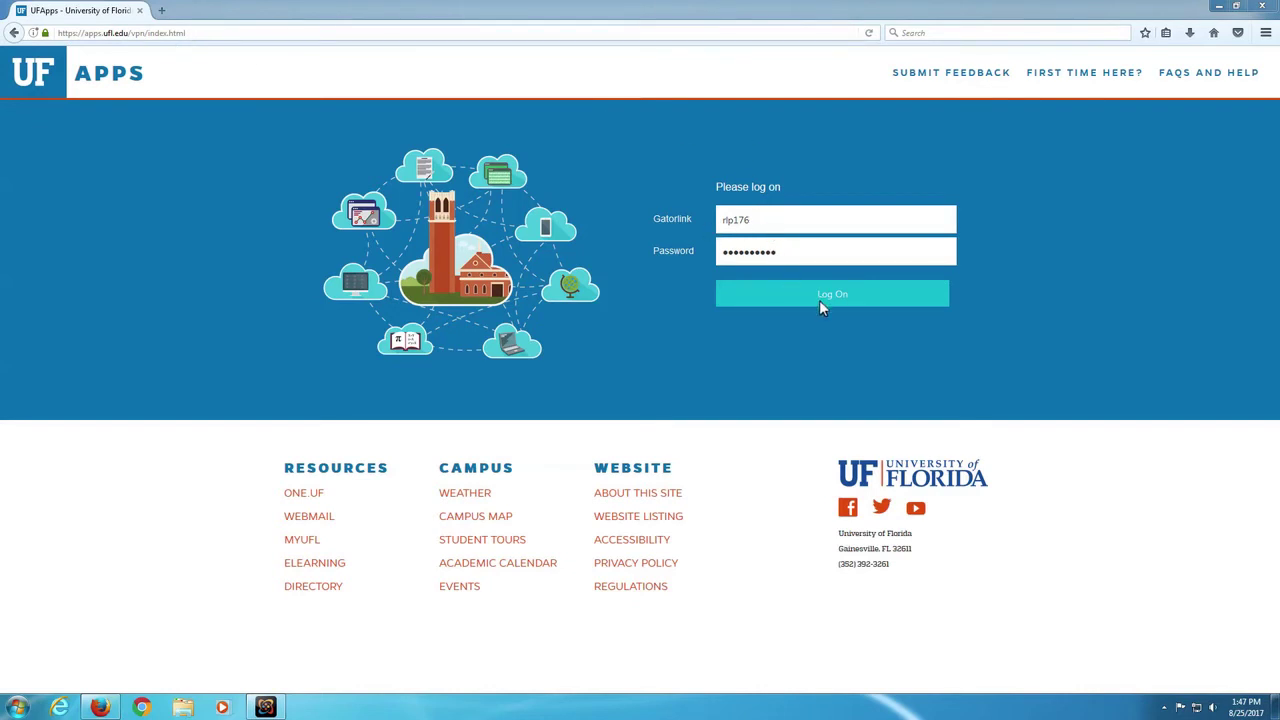
Log on to UFApps with the entered credentials and dismiss the offer to save the login.
click(820, 302)
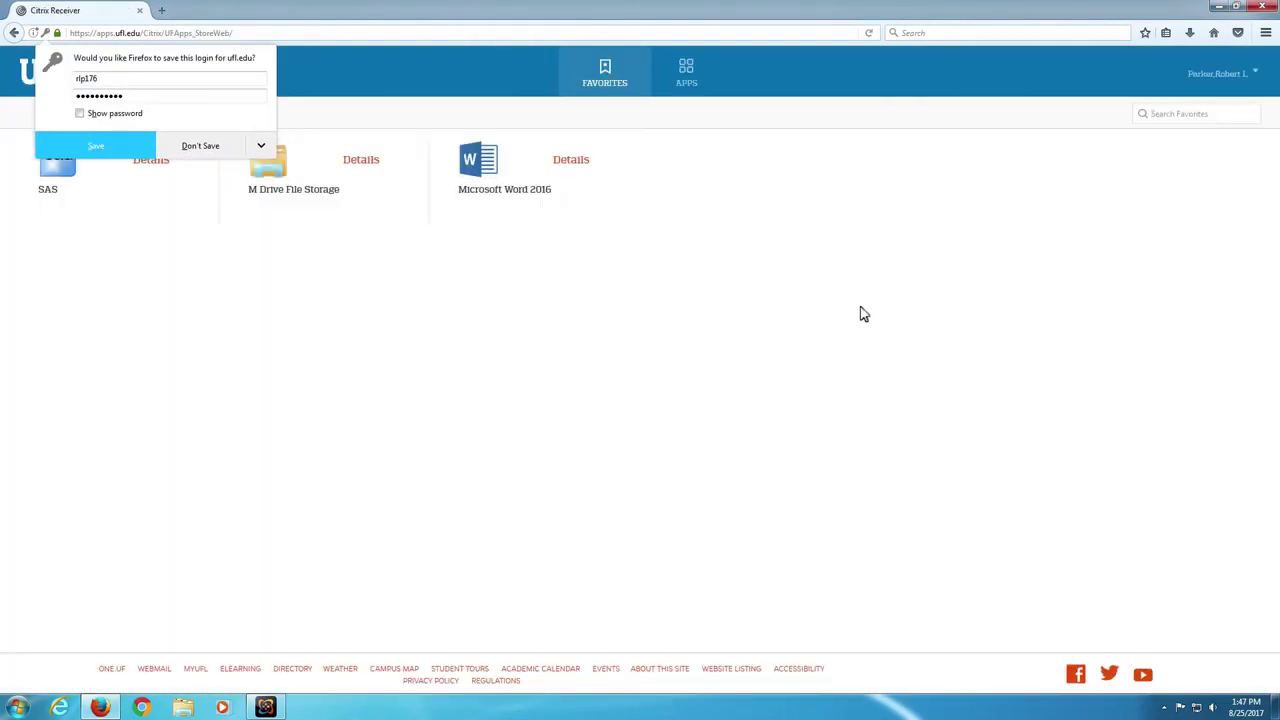
click(862, 313)
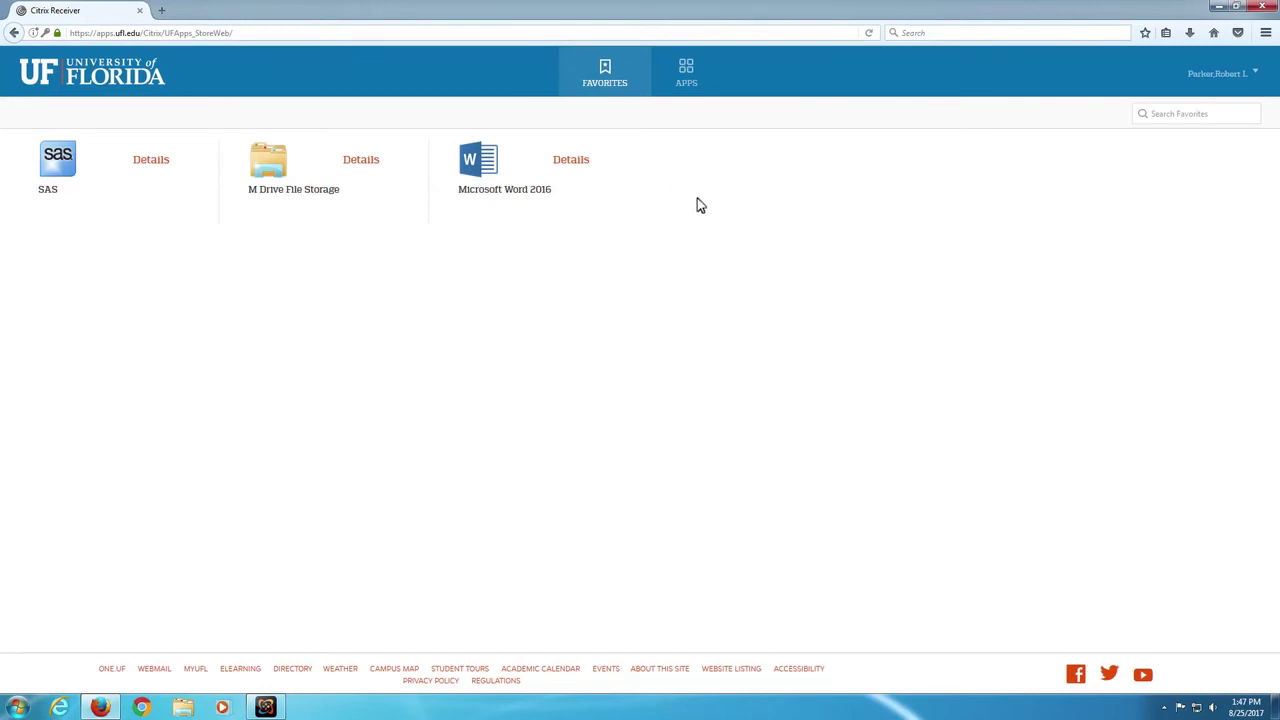
Change the Citrix Receiver setting for the account to the light, in-browser version.
click(1256, 74)
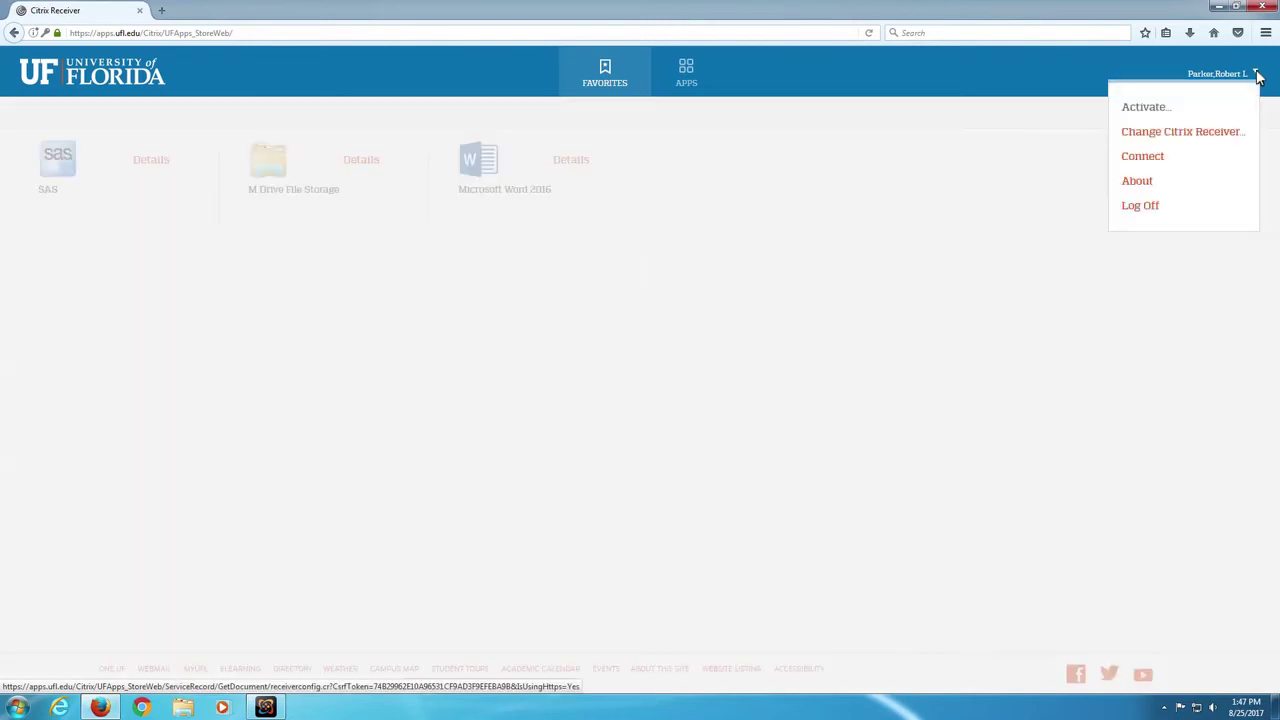
click(1190, 134)
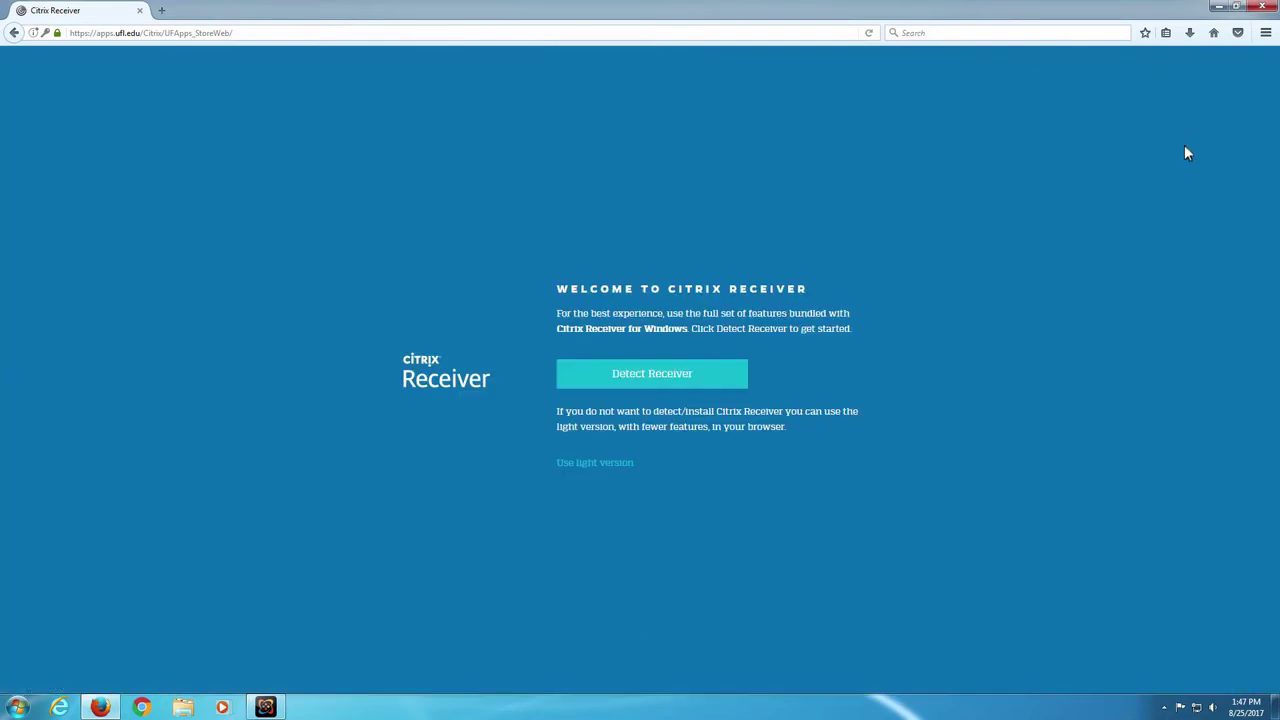
click(590, 464)
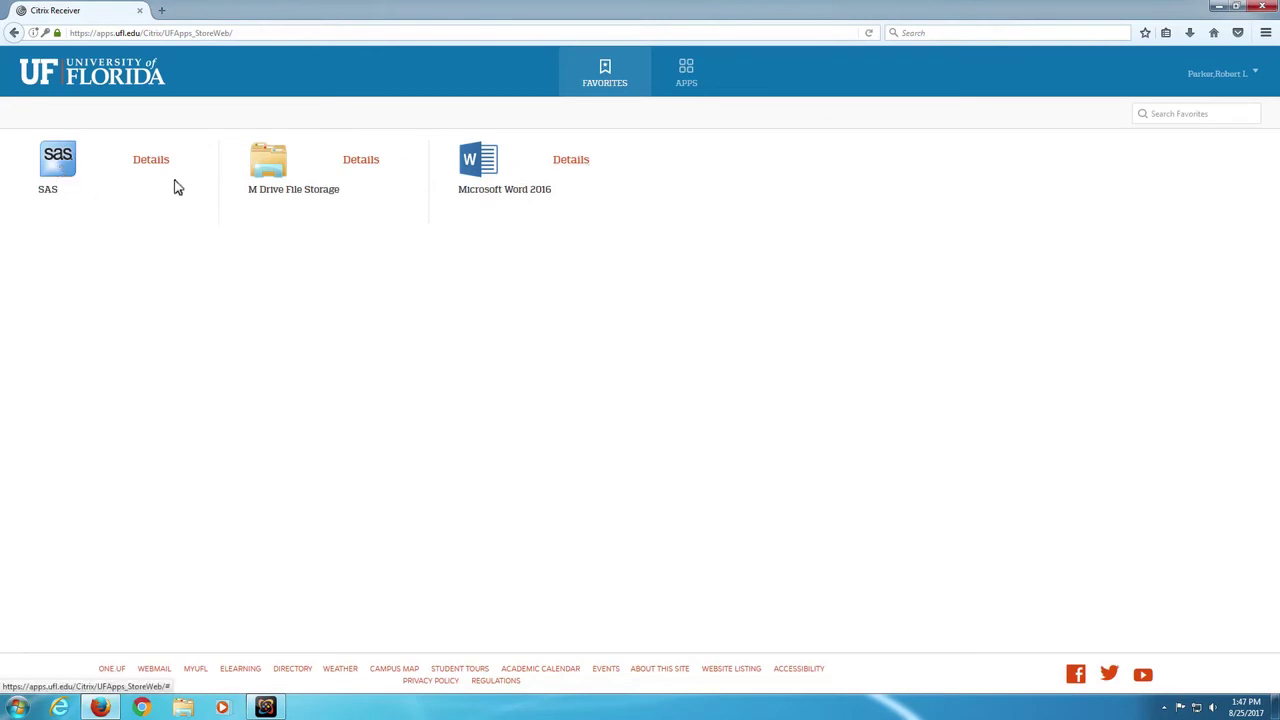
Search all available apps for SAS and view the details of the SAS app.
click(686, 76)
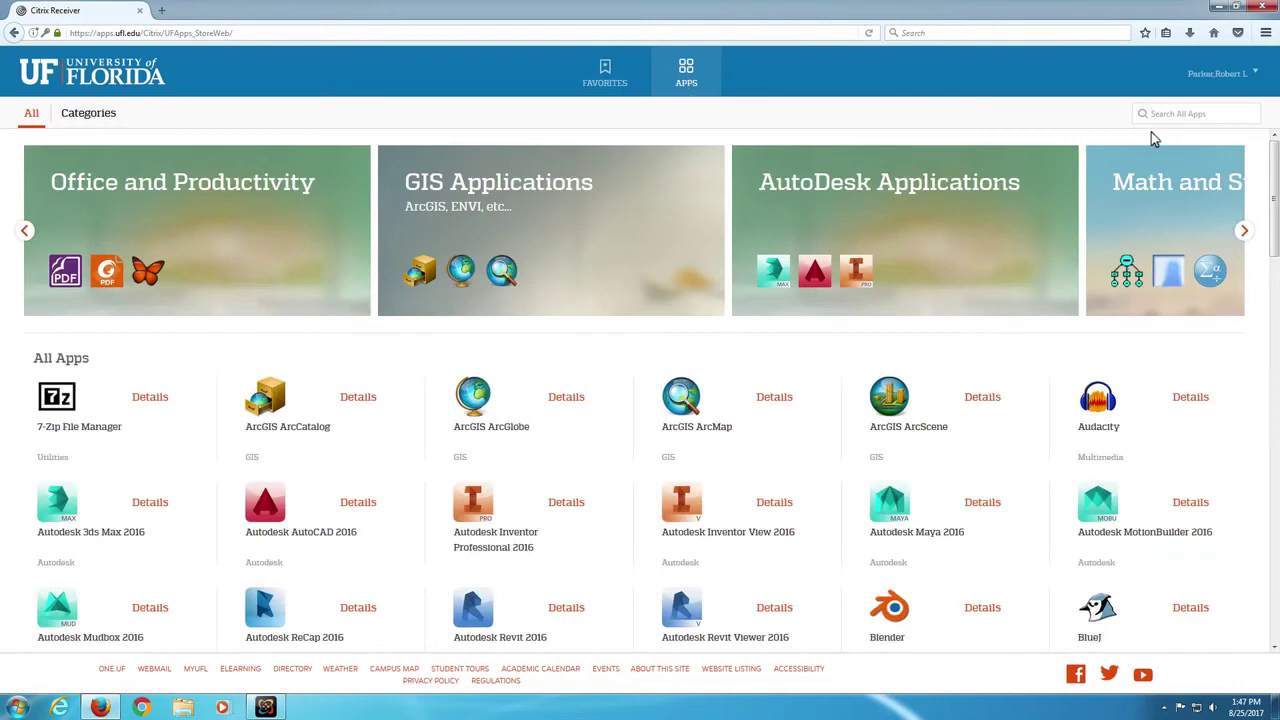
click(1199, 111)
text(SAS)
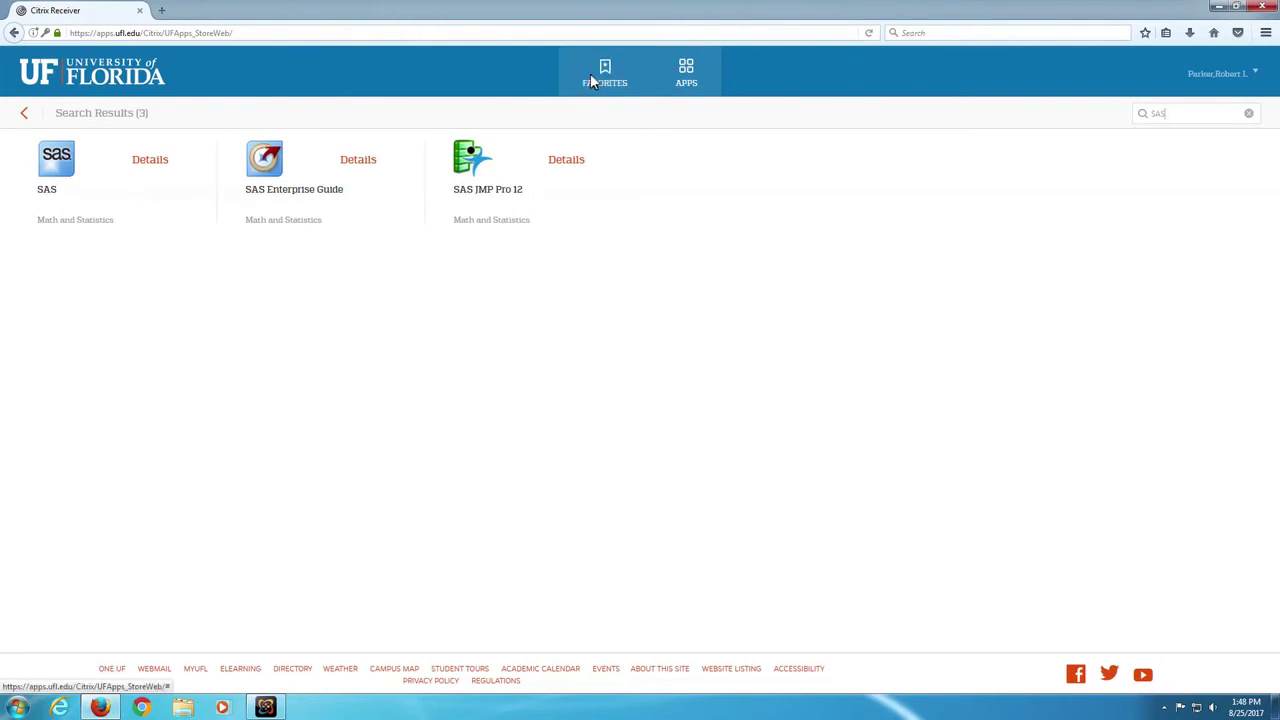
click(155, 167)
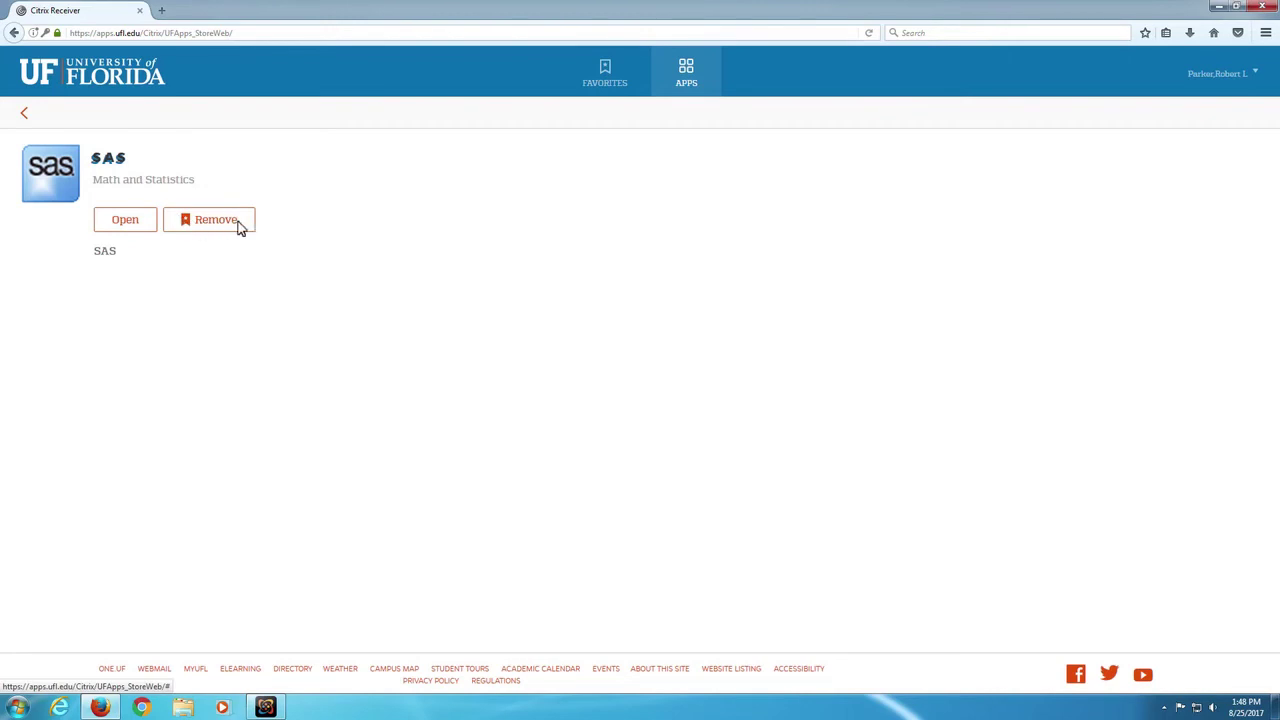
Launch SAS from the favorites and close the SAS 9.4 notice.
click(26, 116)
click(602, 86)
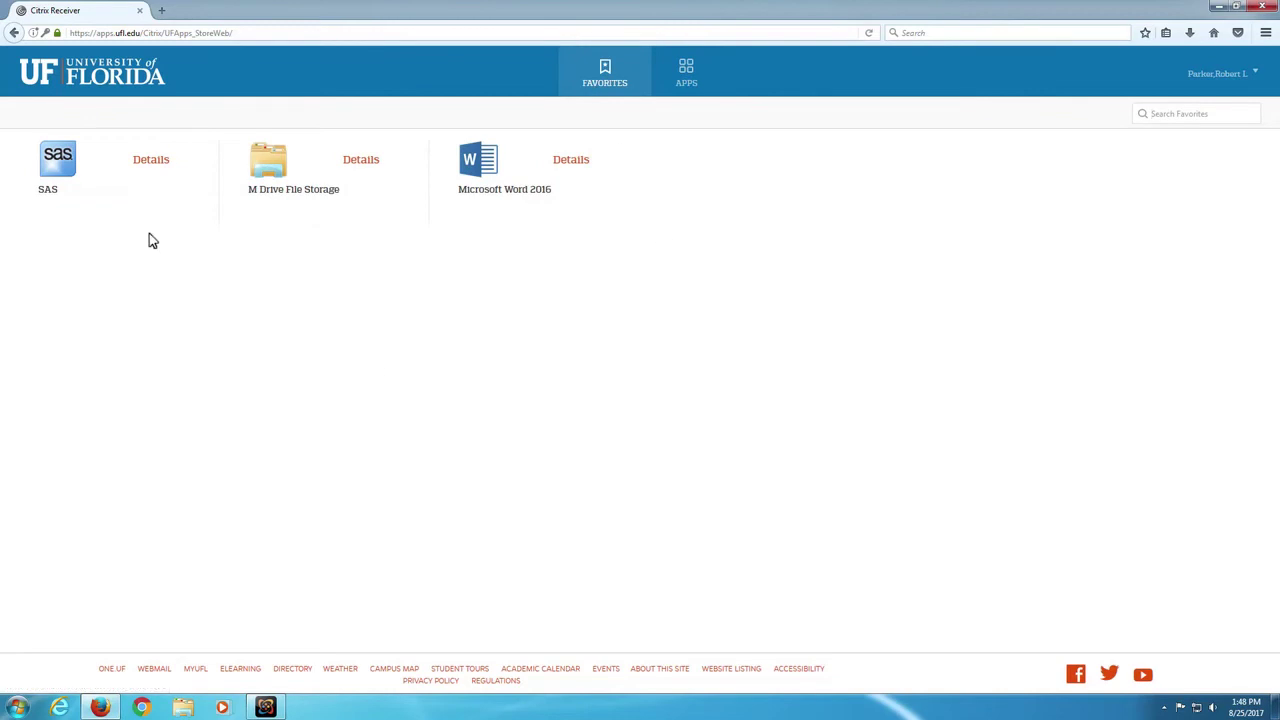
click(70, 173)
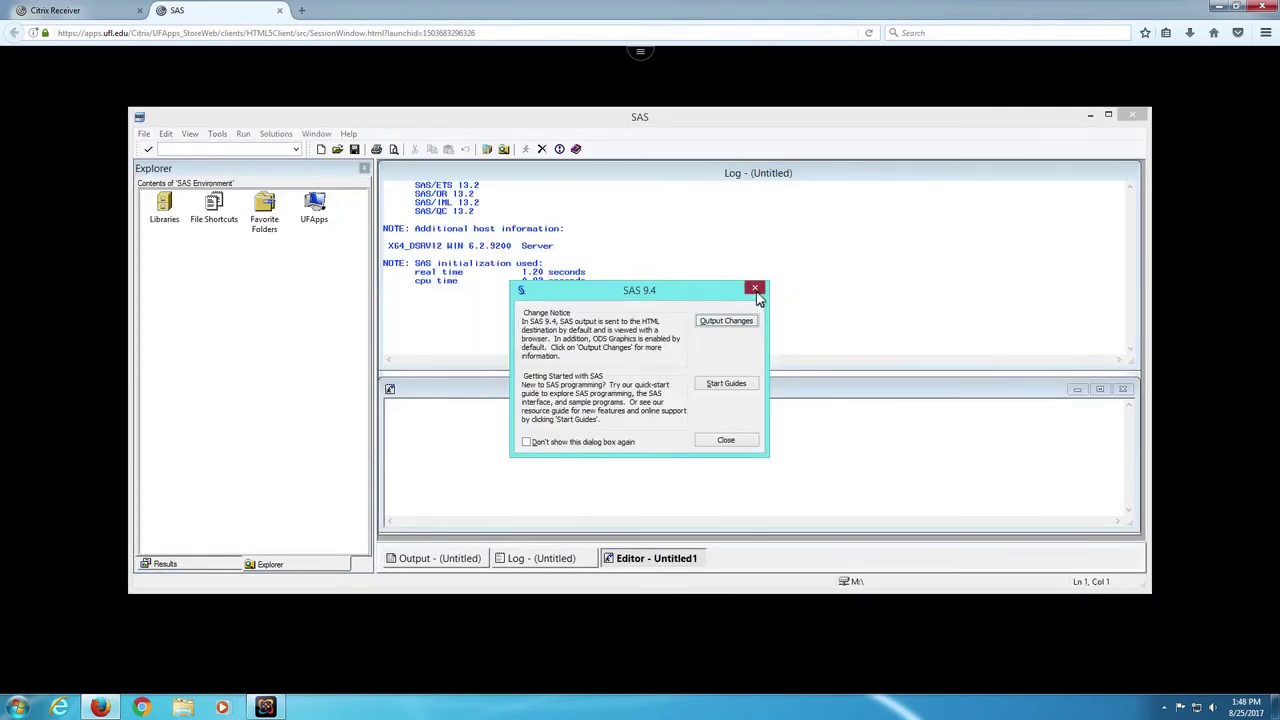
click(756, 290)
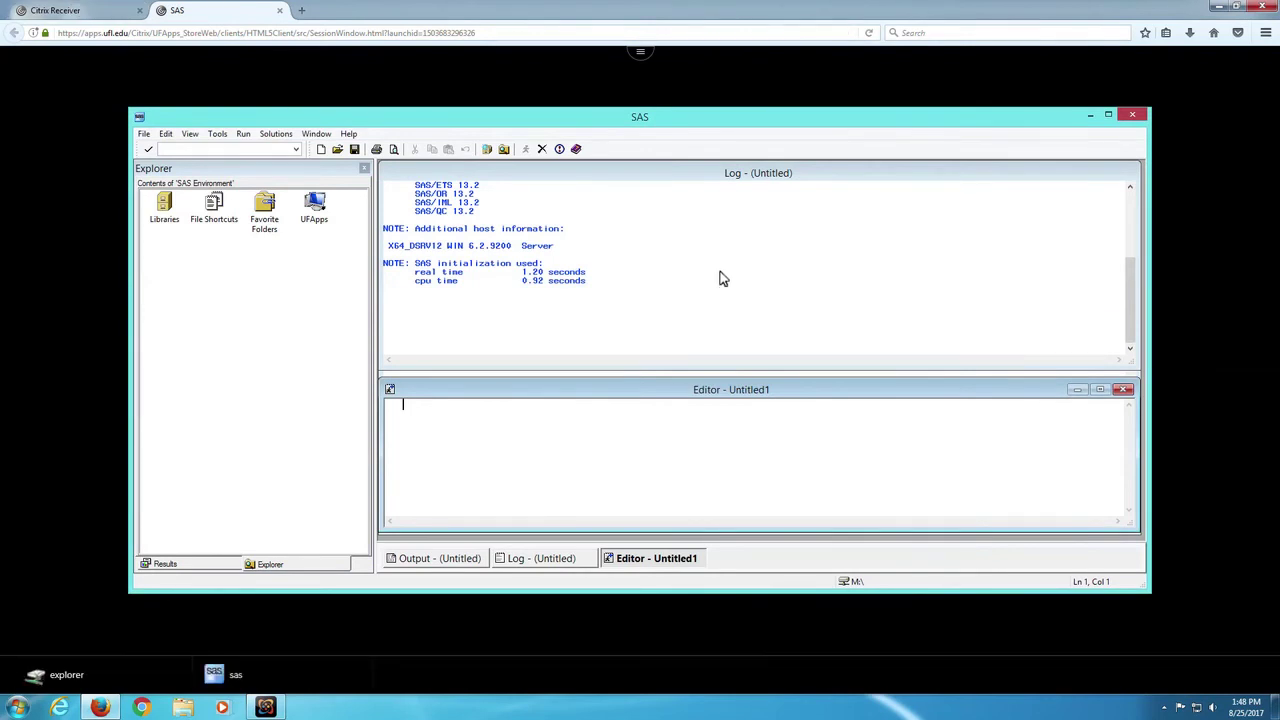
Choose both pulse files and the whas500 data set from the Data folder for upload to the remote session.
click(641, 60)
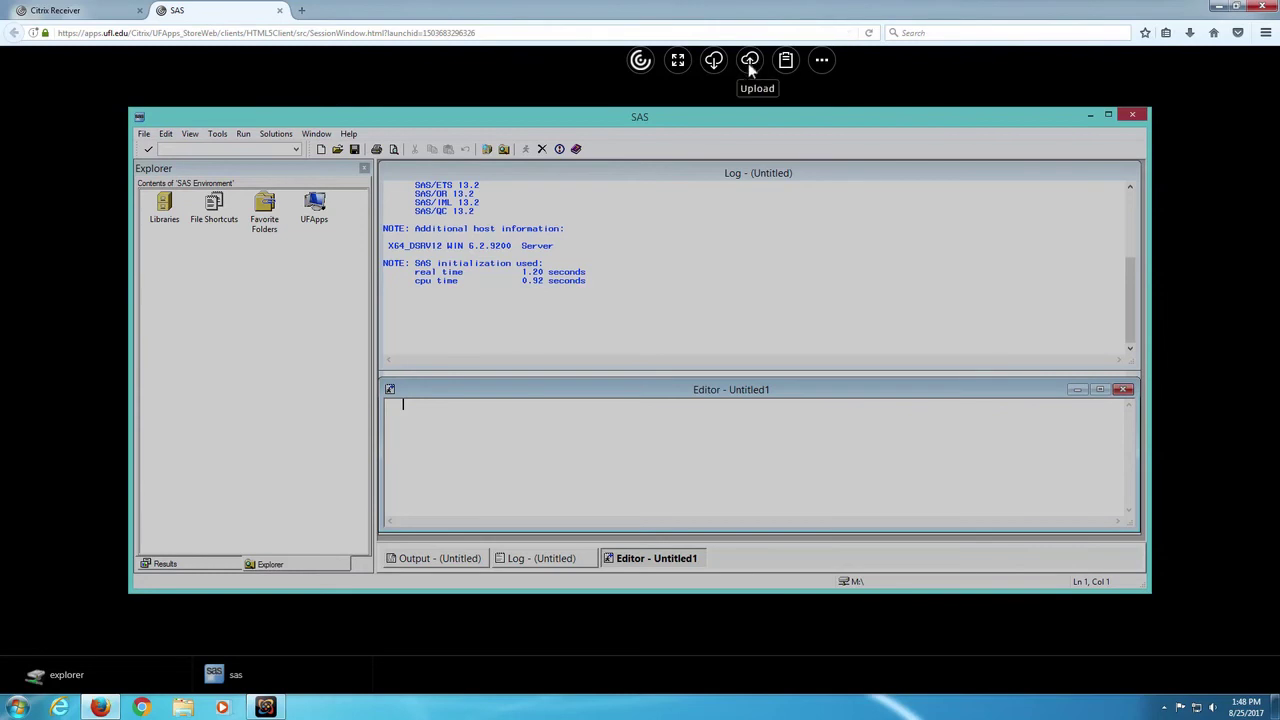
click(822, 62)
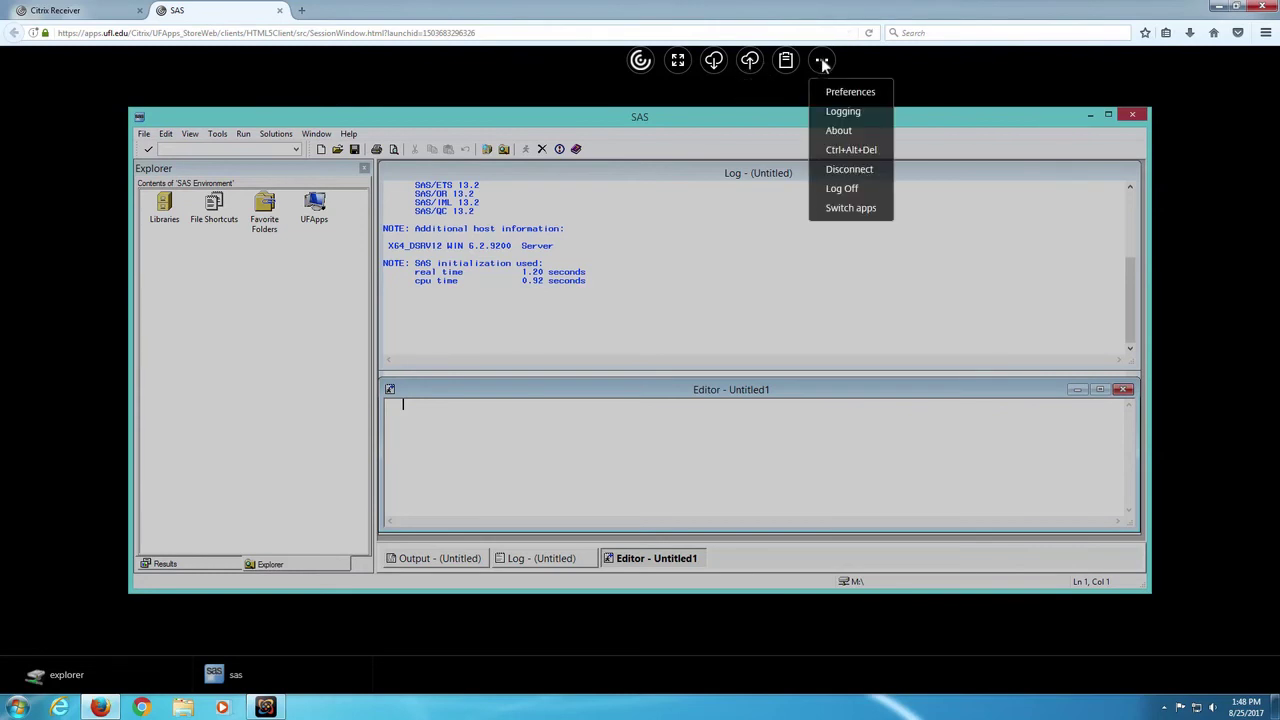
click(750, 62)
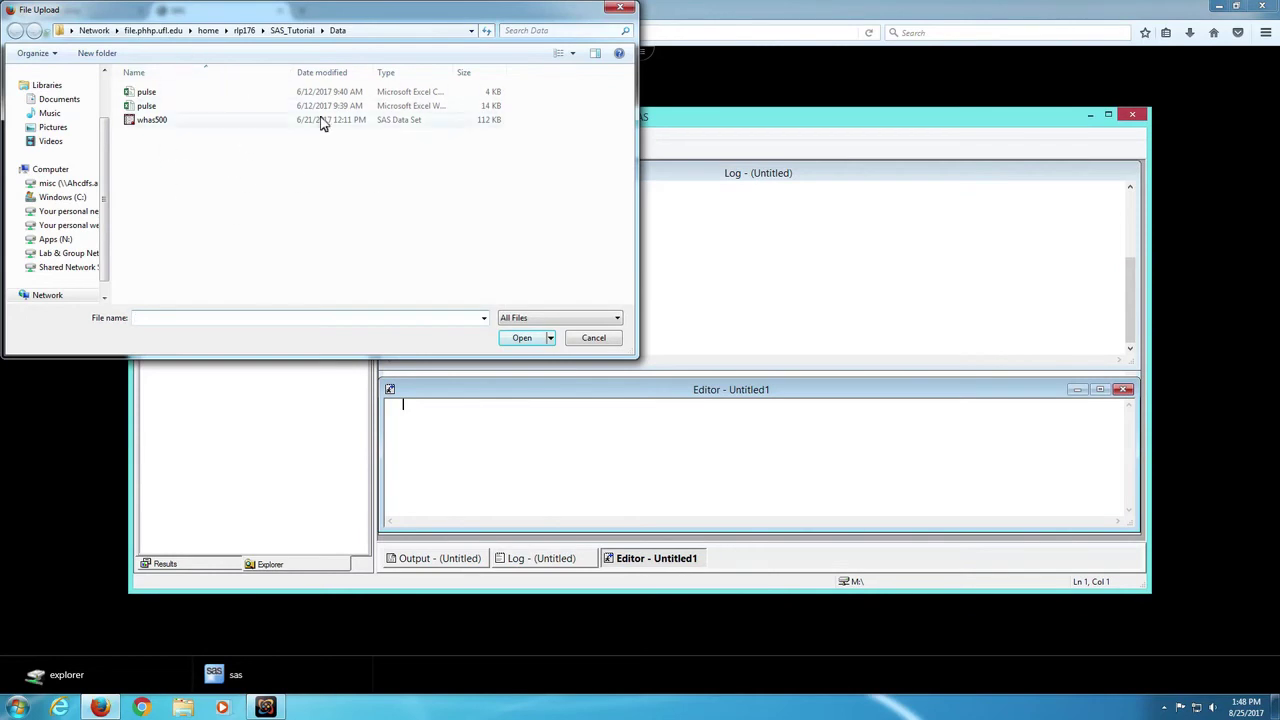
click(150, 93)
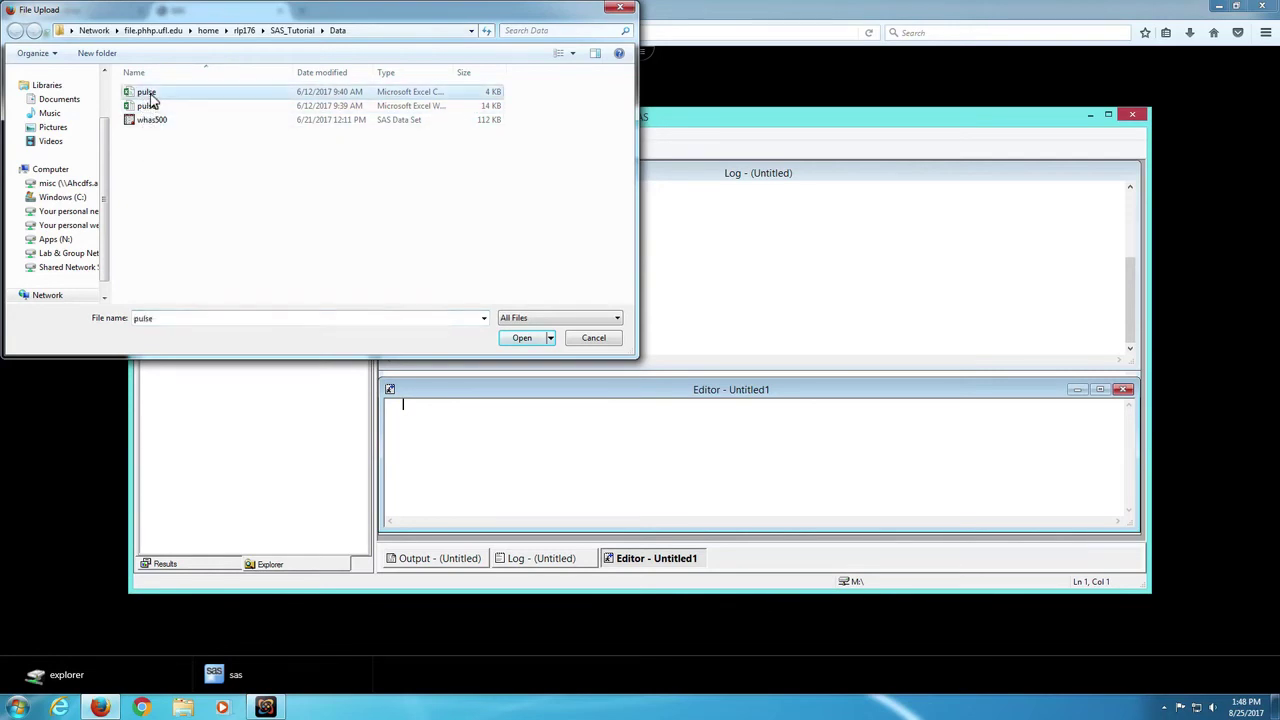
ctrl+click(150, 107)
ctrl+click(151, 120)
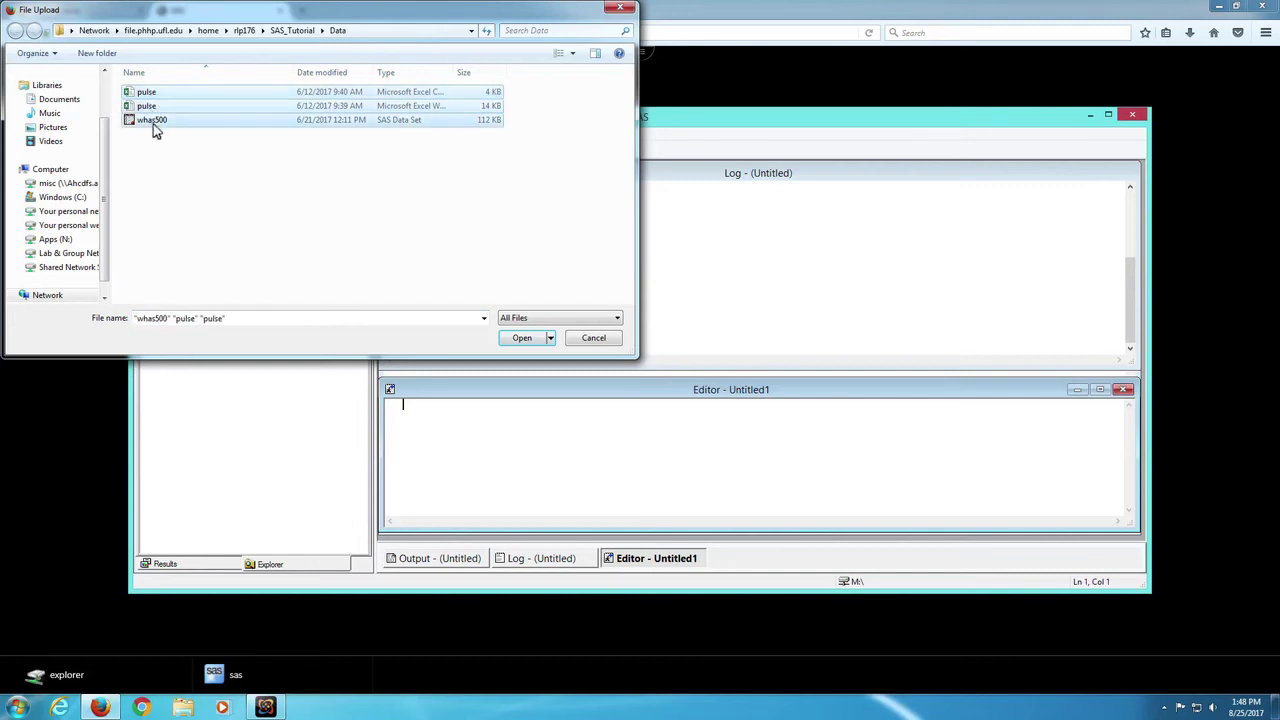
click(522, 338)
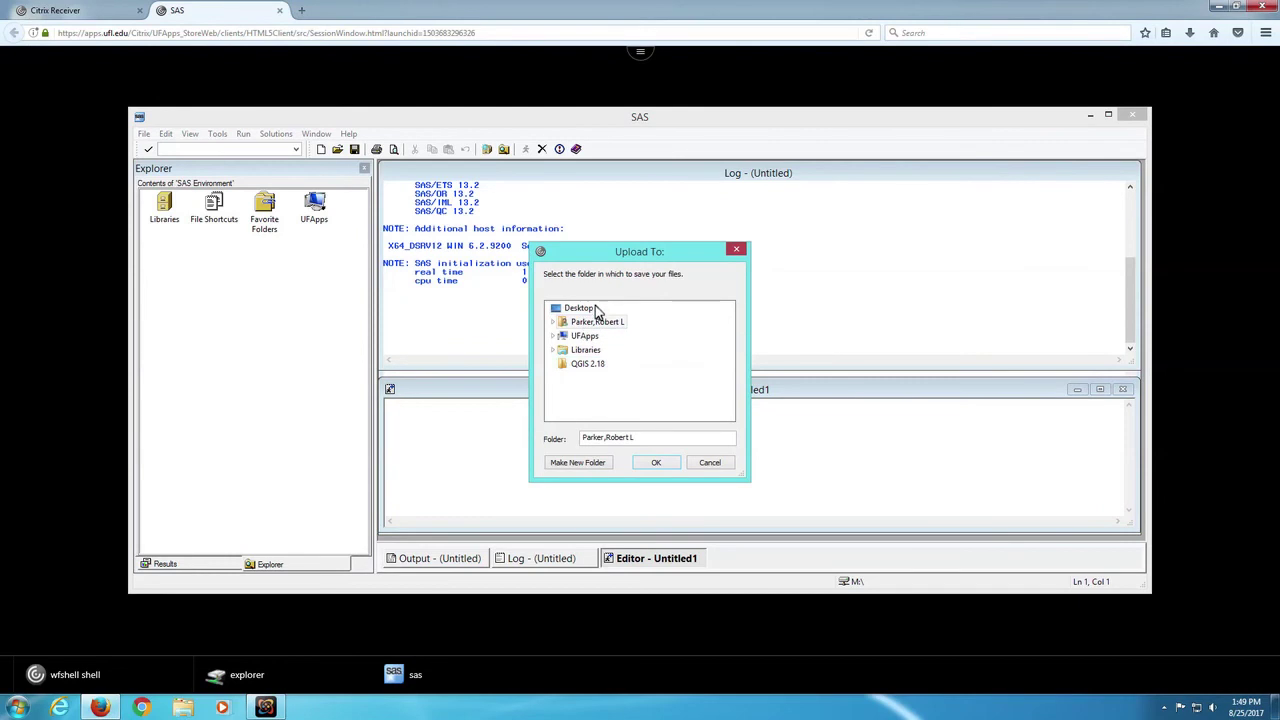
Create a folder named SASfiles on the StudentFileStorage (M:) drive while choosing the upload destination.
click(553, 337)
scroll(596, 345, down, 2)
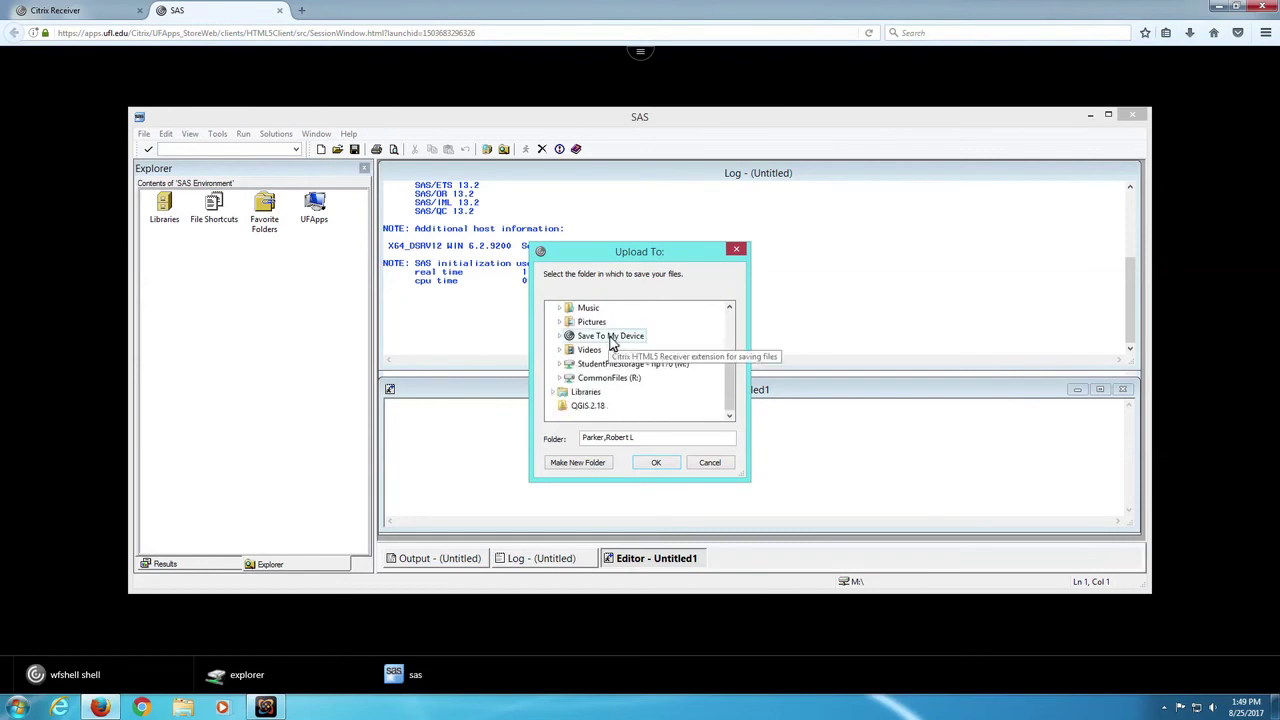
click(559, 364)
scroll(714, 400, down, 1)
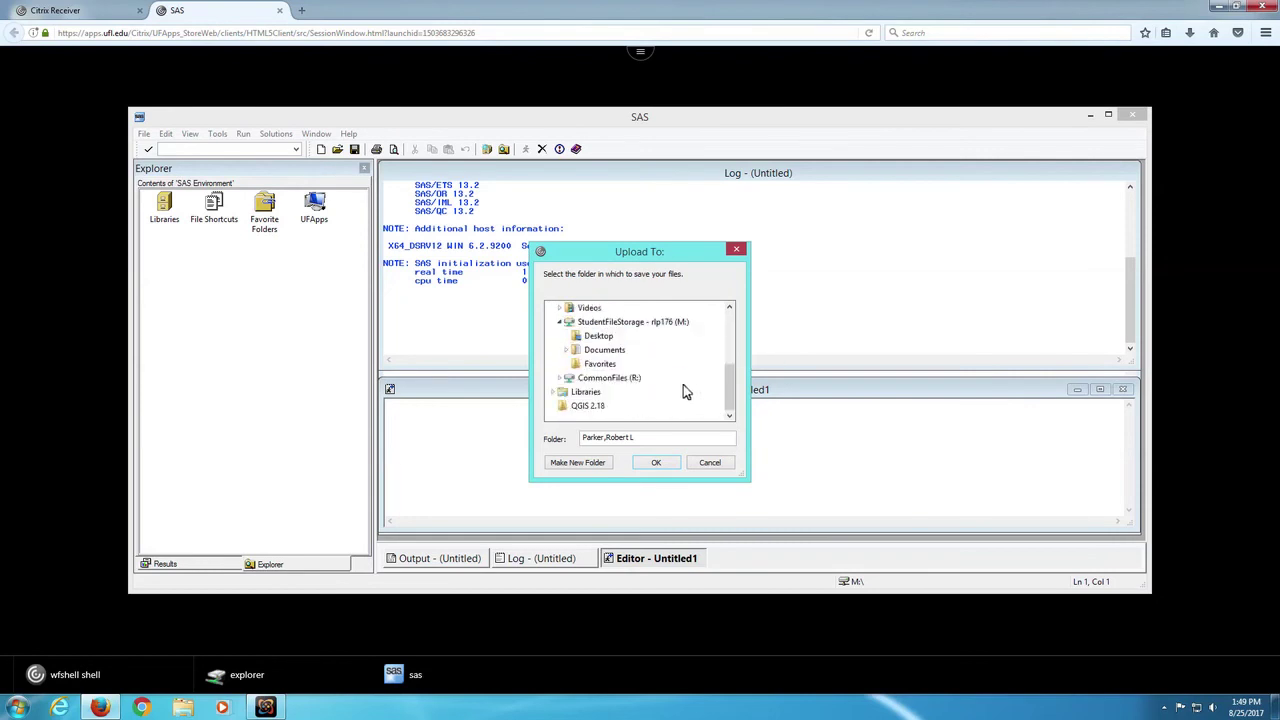
click(610, 323)
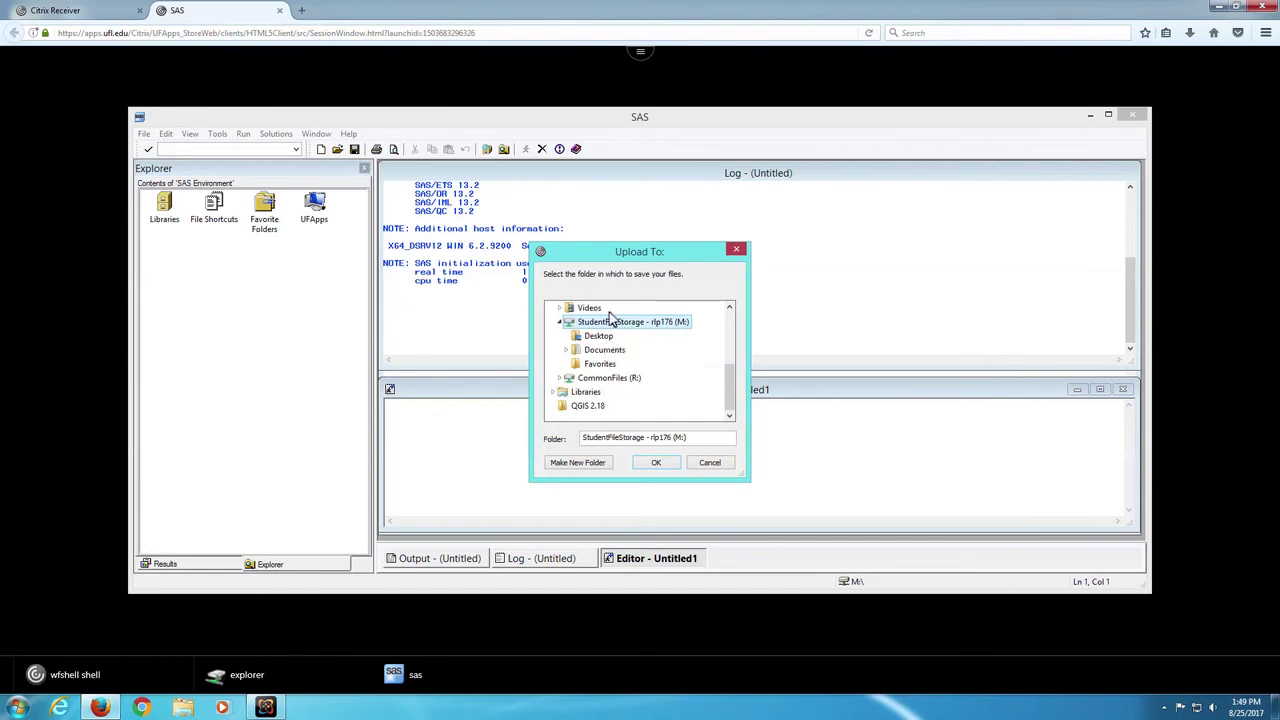
click(593, 463)
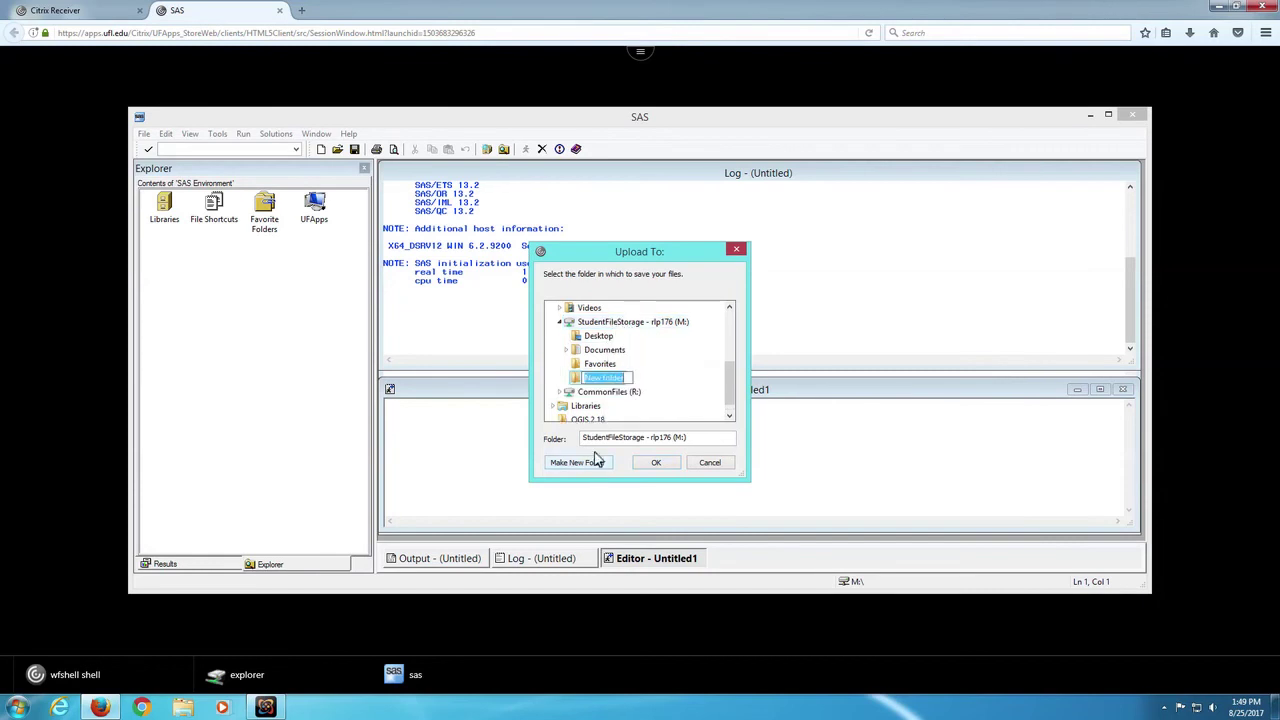
text(SASfiles)
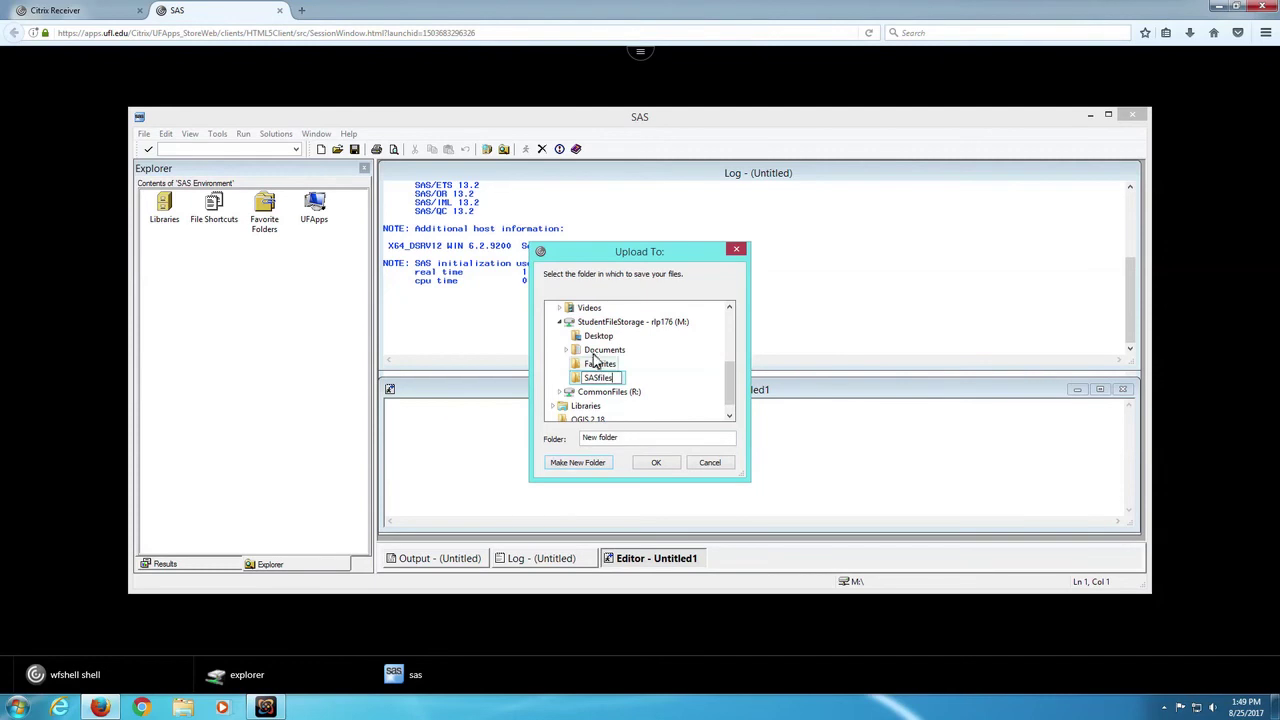
Upload the chosen files into the SASfiles folder on the M: drive.
click(621, 322)
click(597, 383)
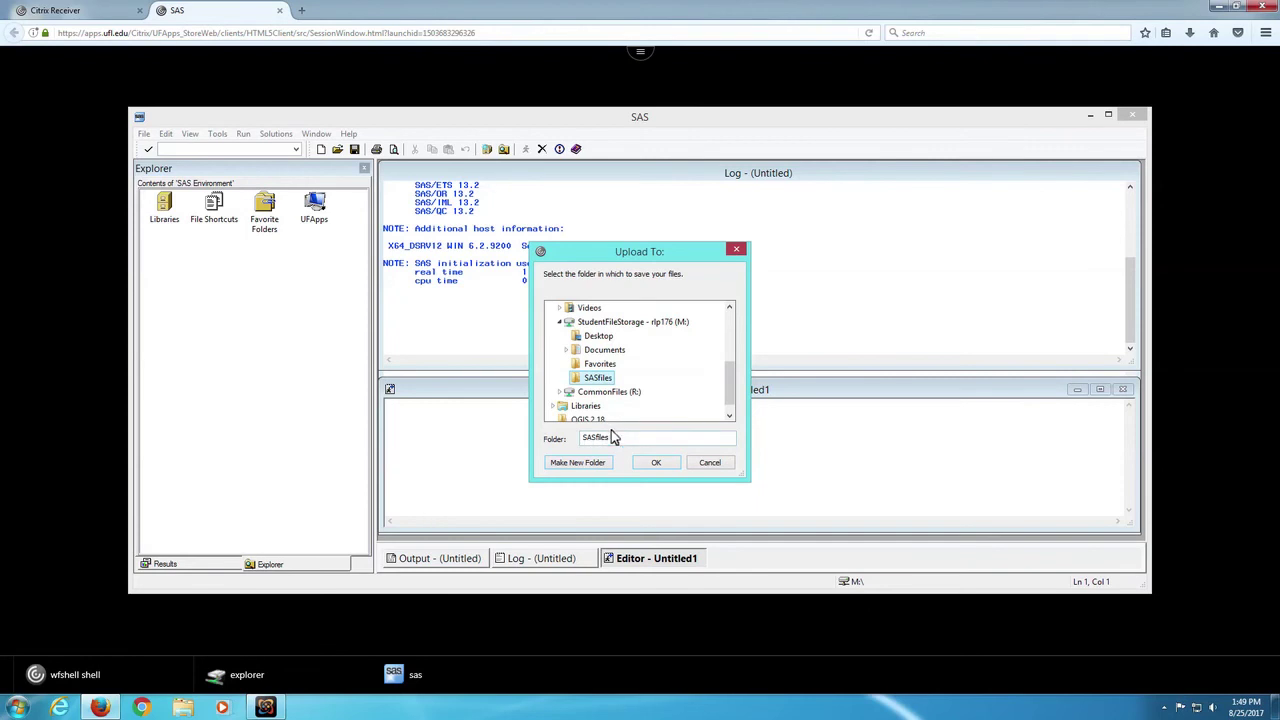
click(665, 461)
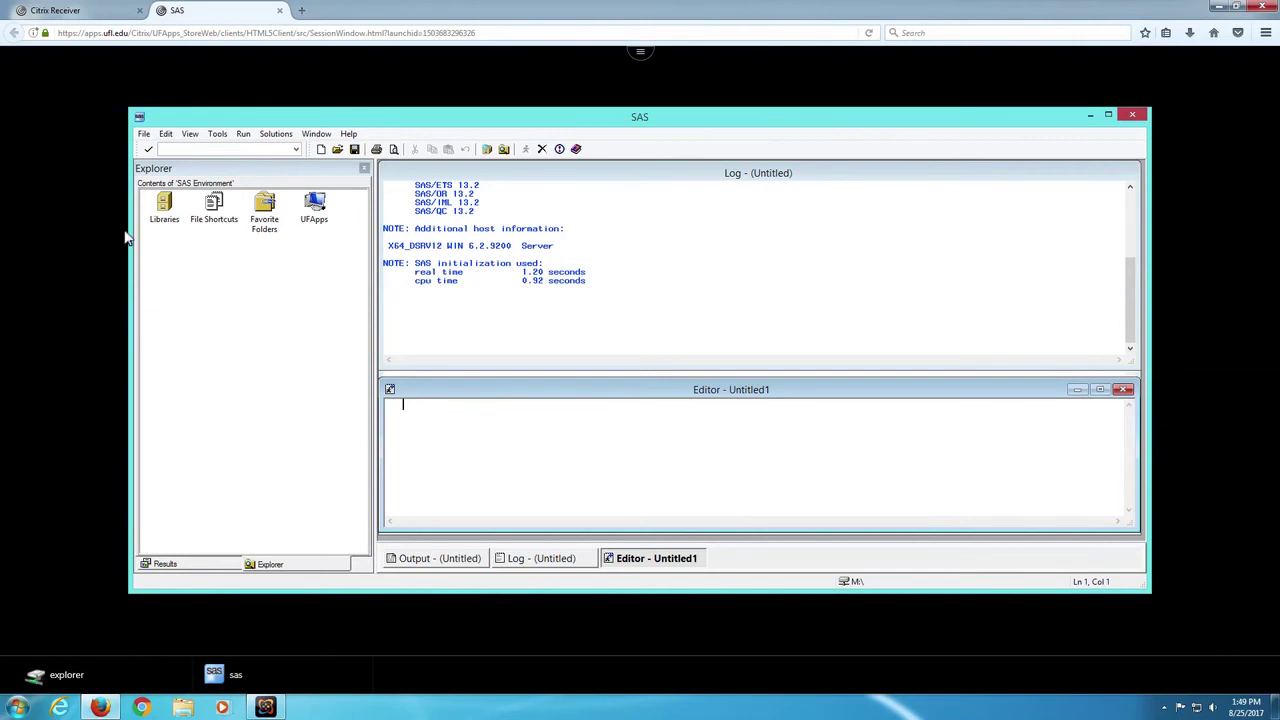
Start a data import in SAS with Comma Separated Values (*.csv) as the data source type.
click(145, 134)
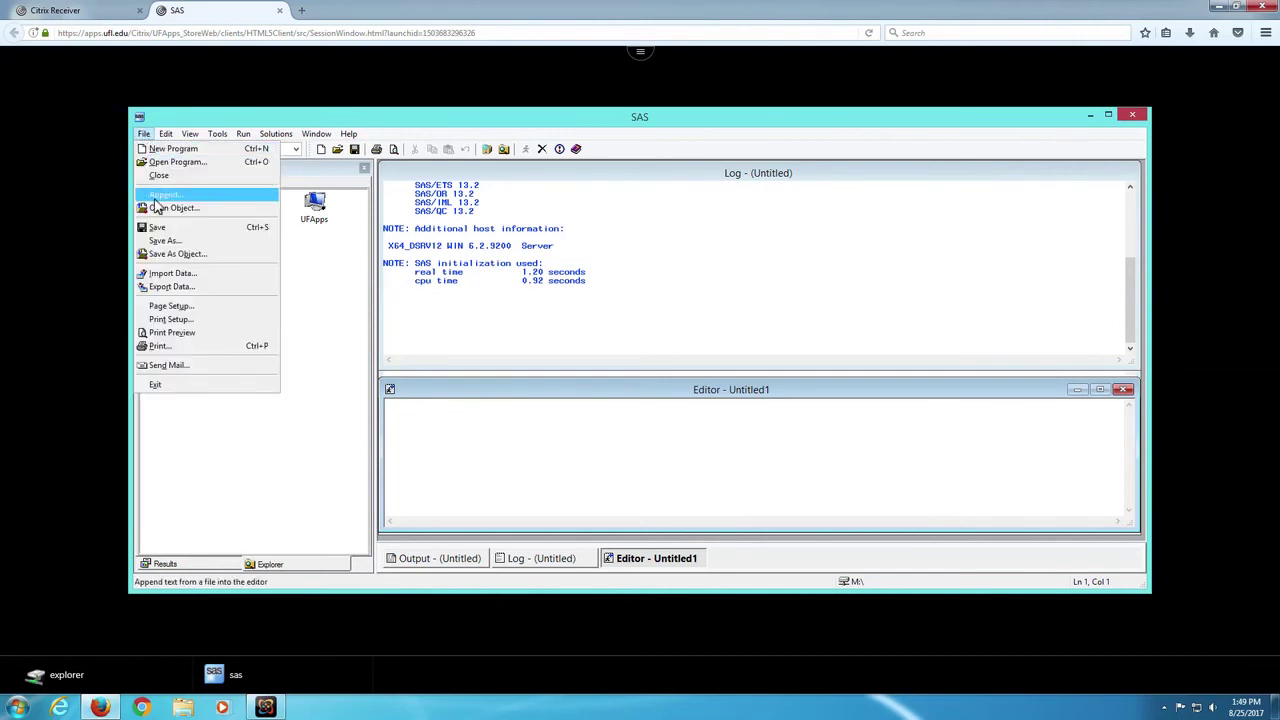
click(172, 273)
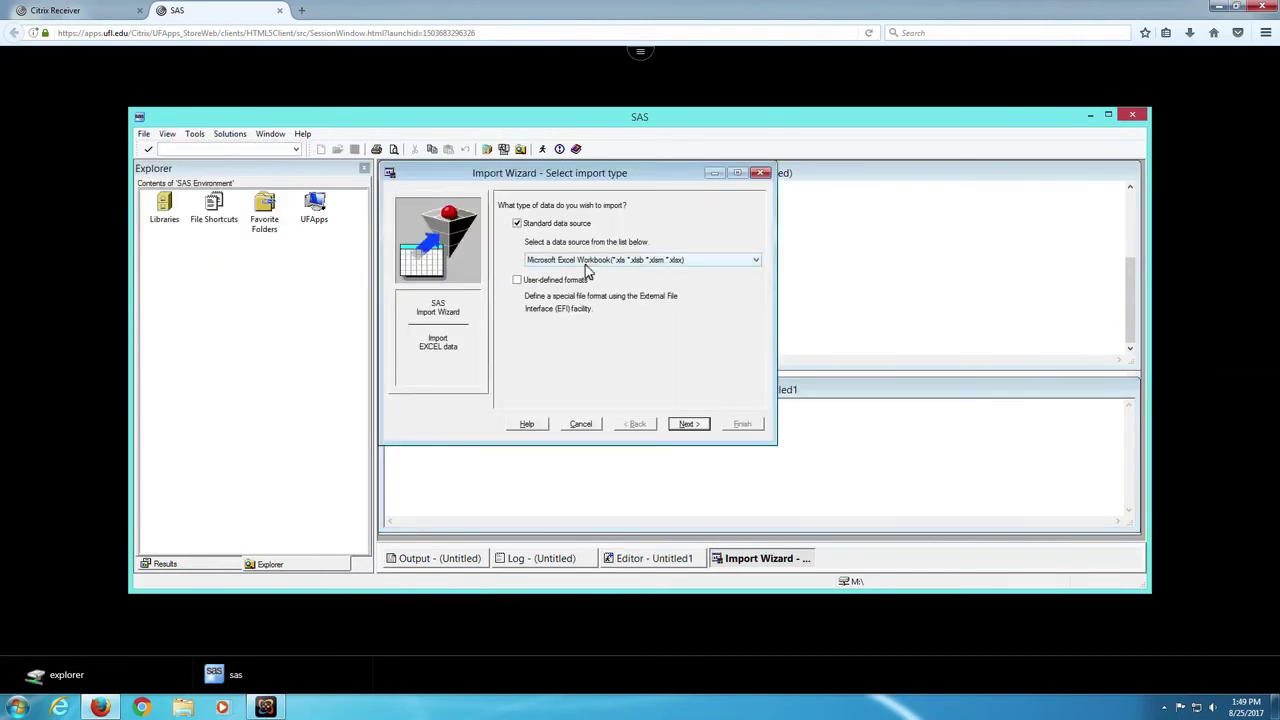
click(756, 260)
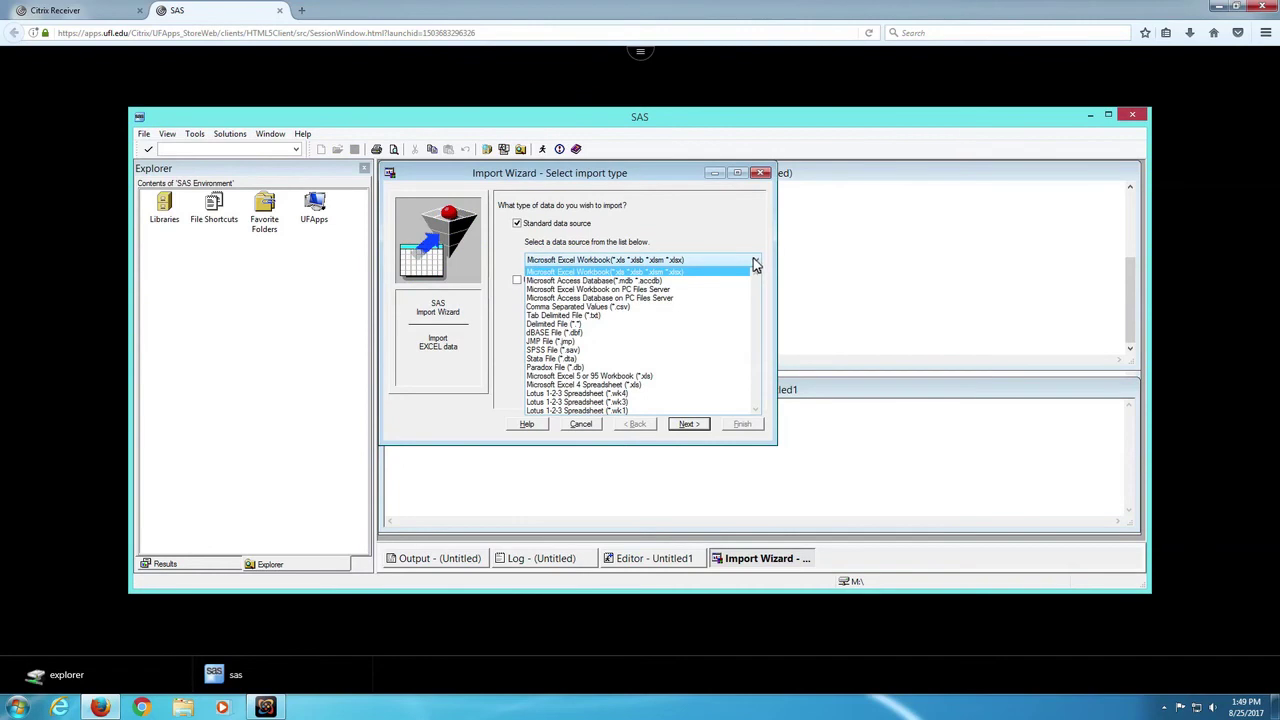
click(620, 307)
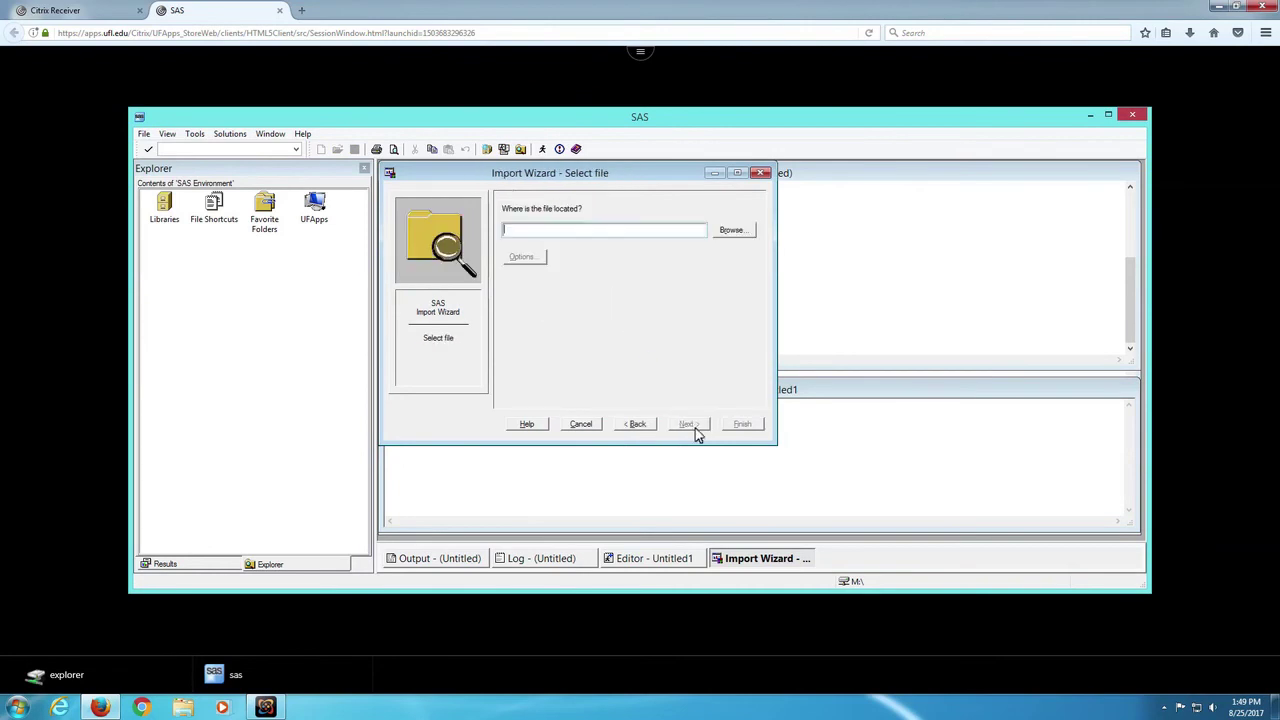
Pick the pulse CSV file in the M: drive's SASfiles folder as the file to import.
click(743, 233)
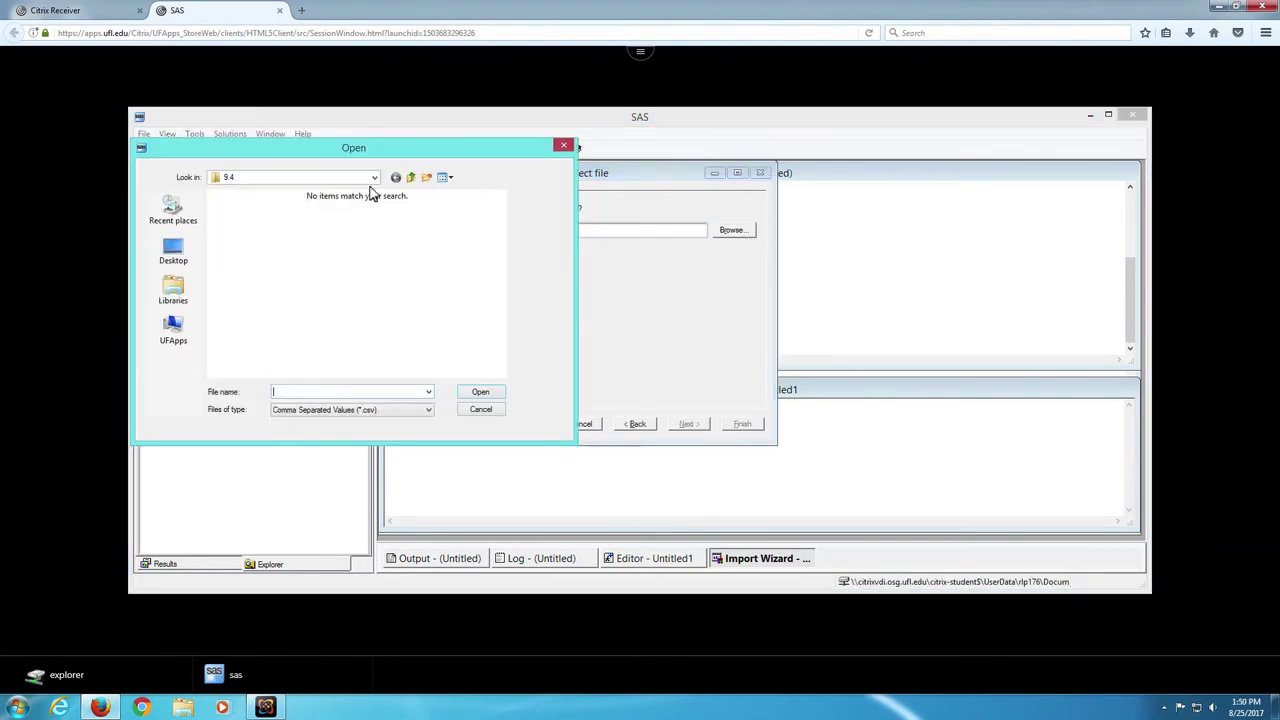
click(410, 178)
click(376, 180)
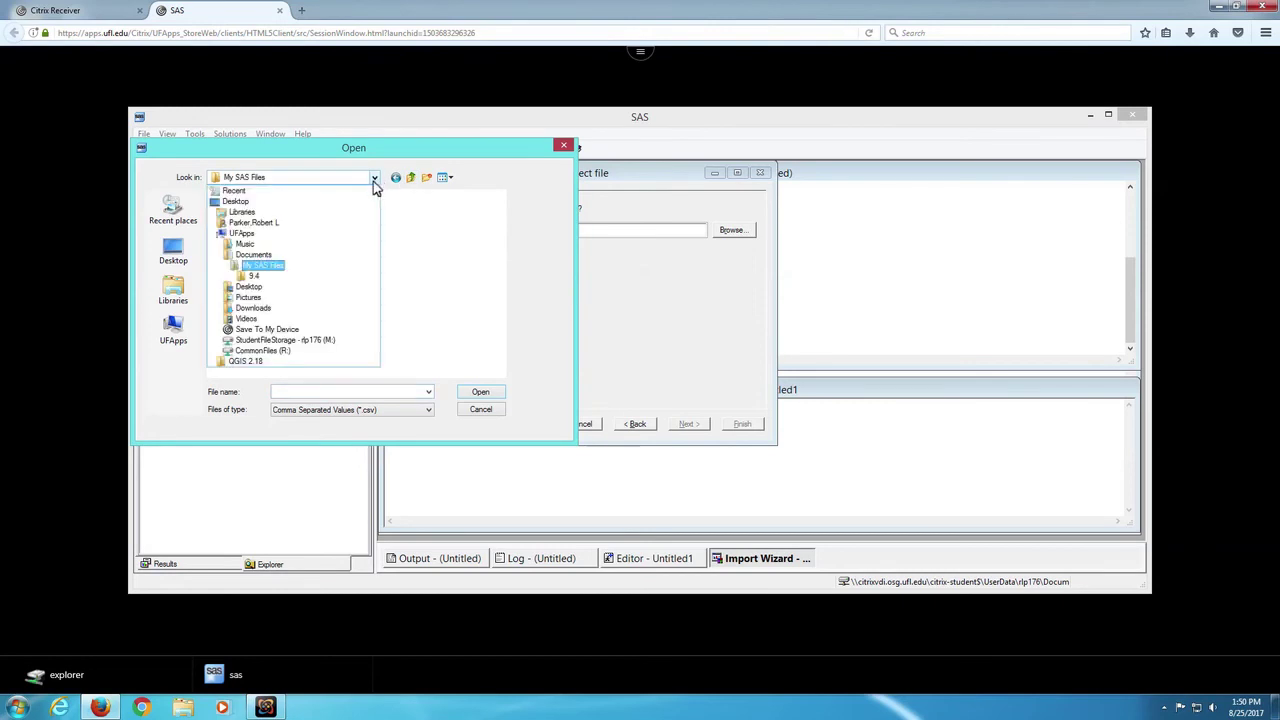
click(286, 336)
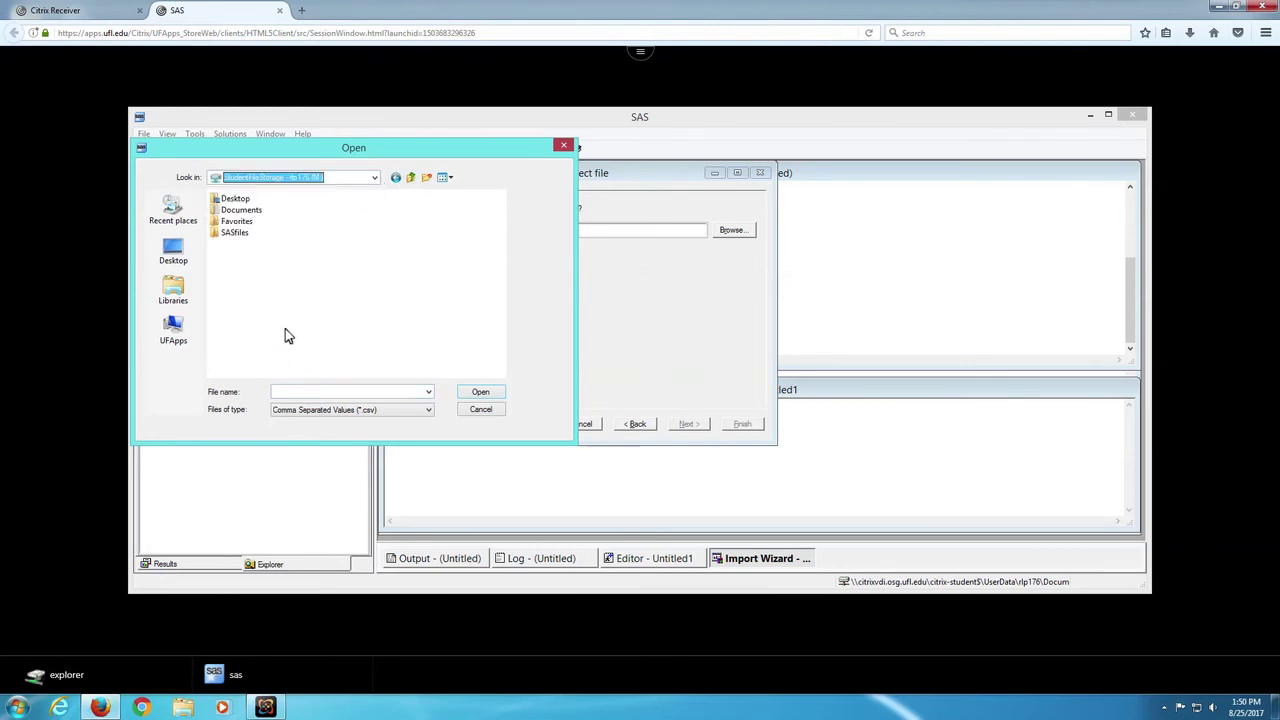
double_click(234, 232)
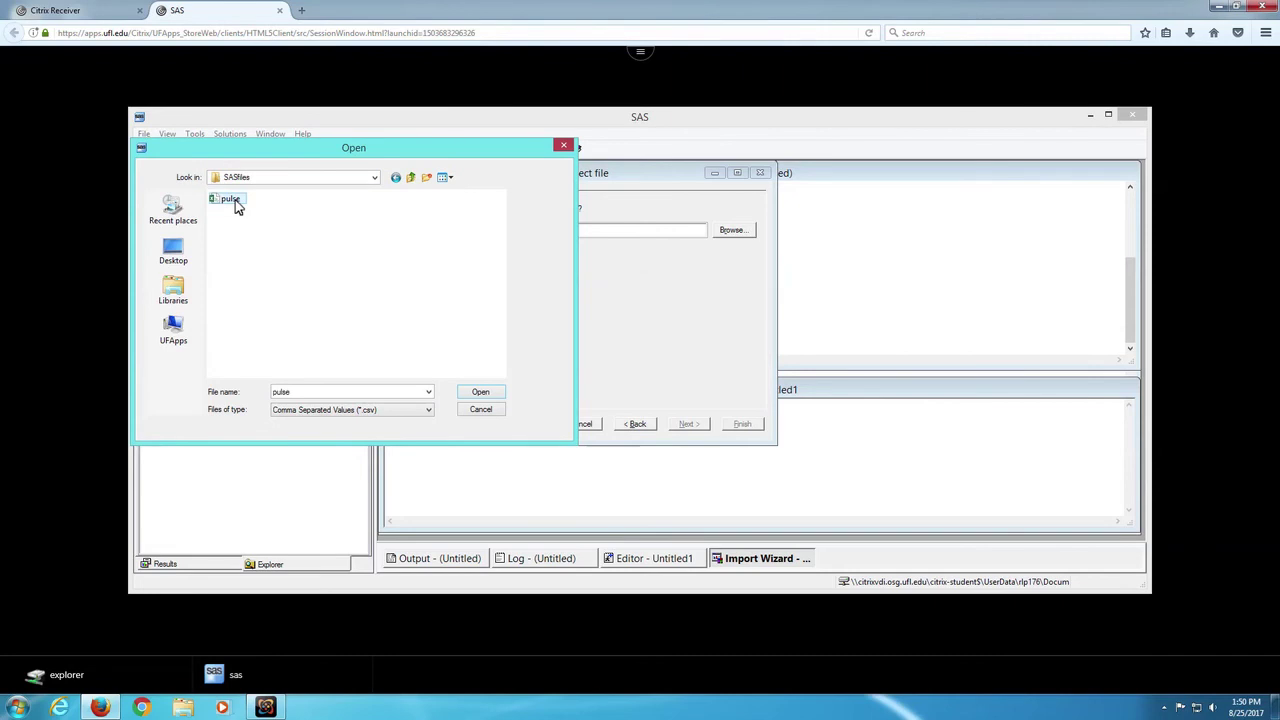
click(480, 393)
click(686, 424)
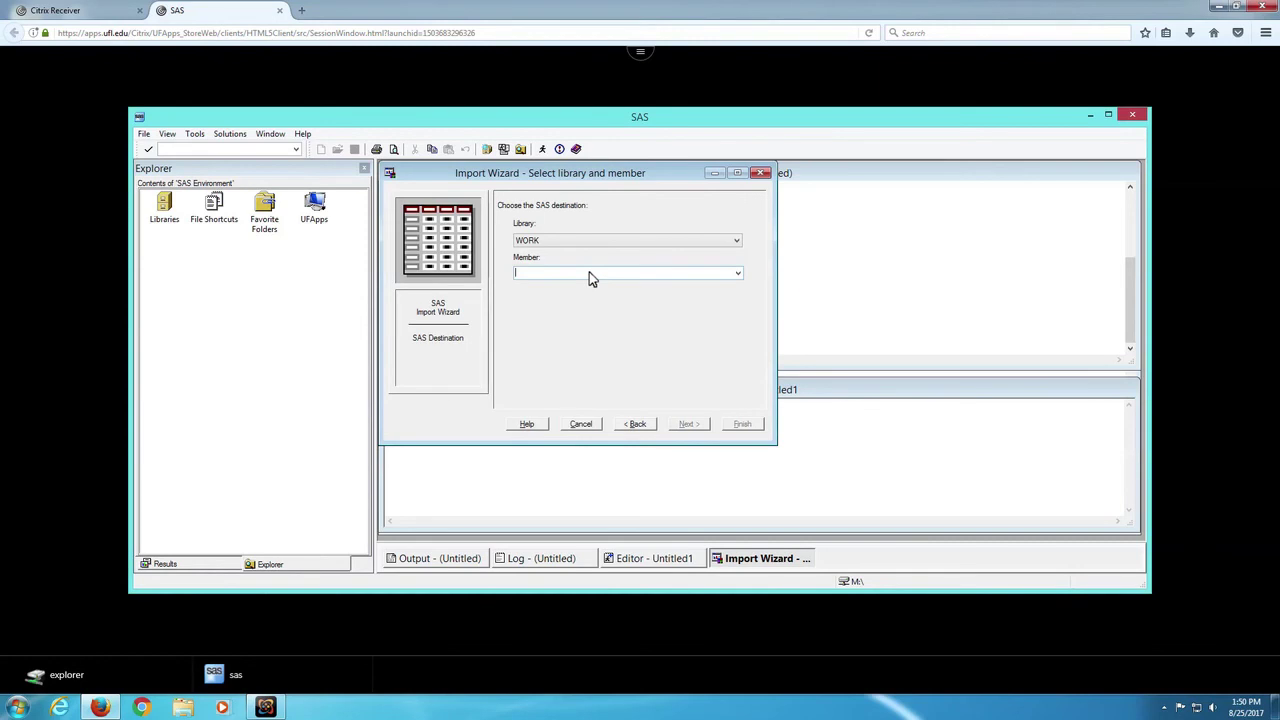
Name the imported data set PULSECSV in the WORK library and continue to the SAS statements page.
text(PULS)
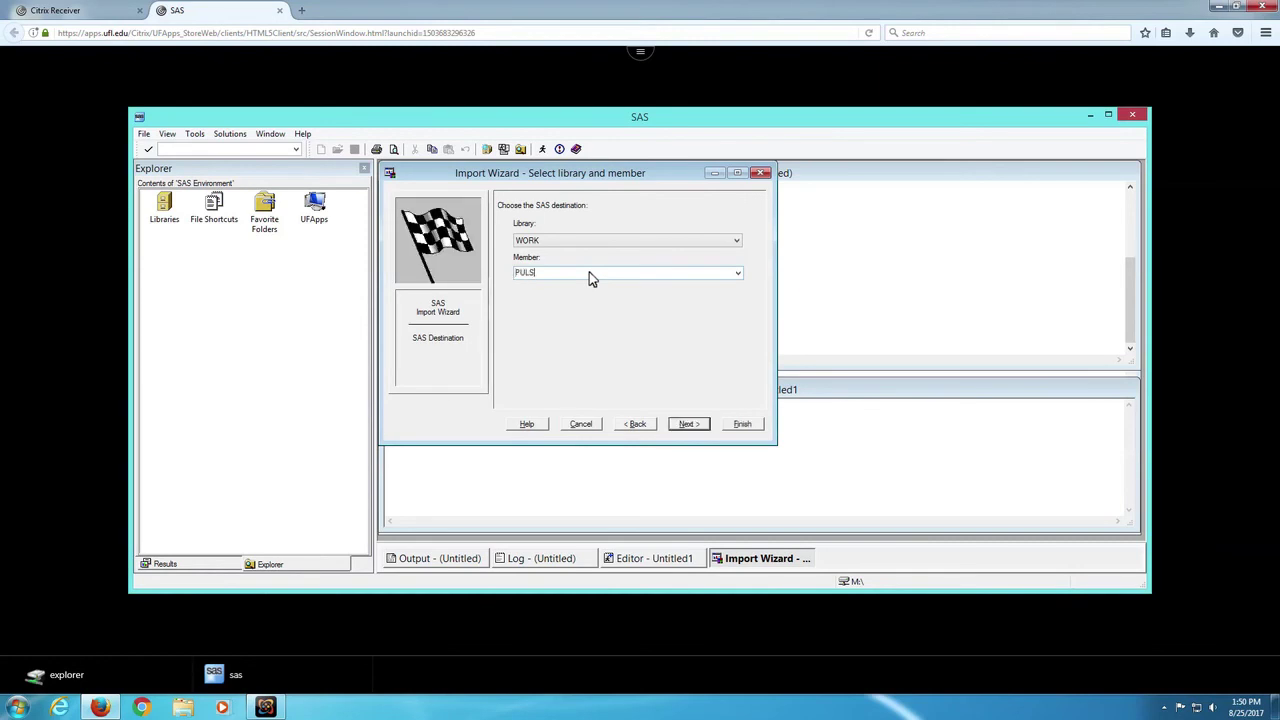
text(ECSV)
click(690, 425)
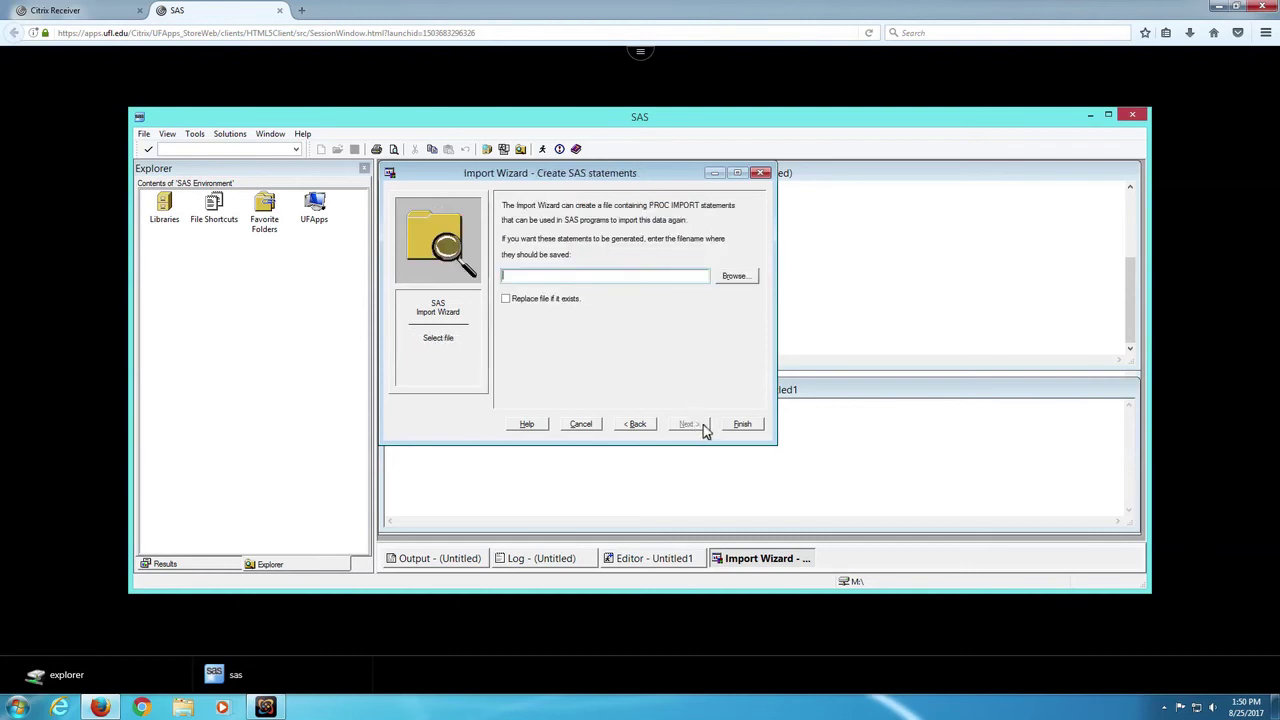
Finish the CSV import, and print the first five observations of PULSECSV with a PROC PRINT program using OBS=5.
click(742, 425)
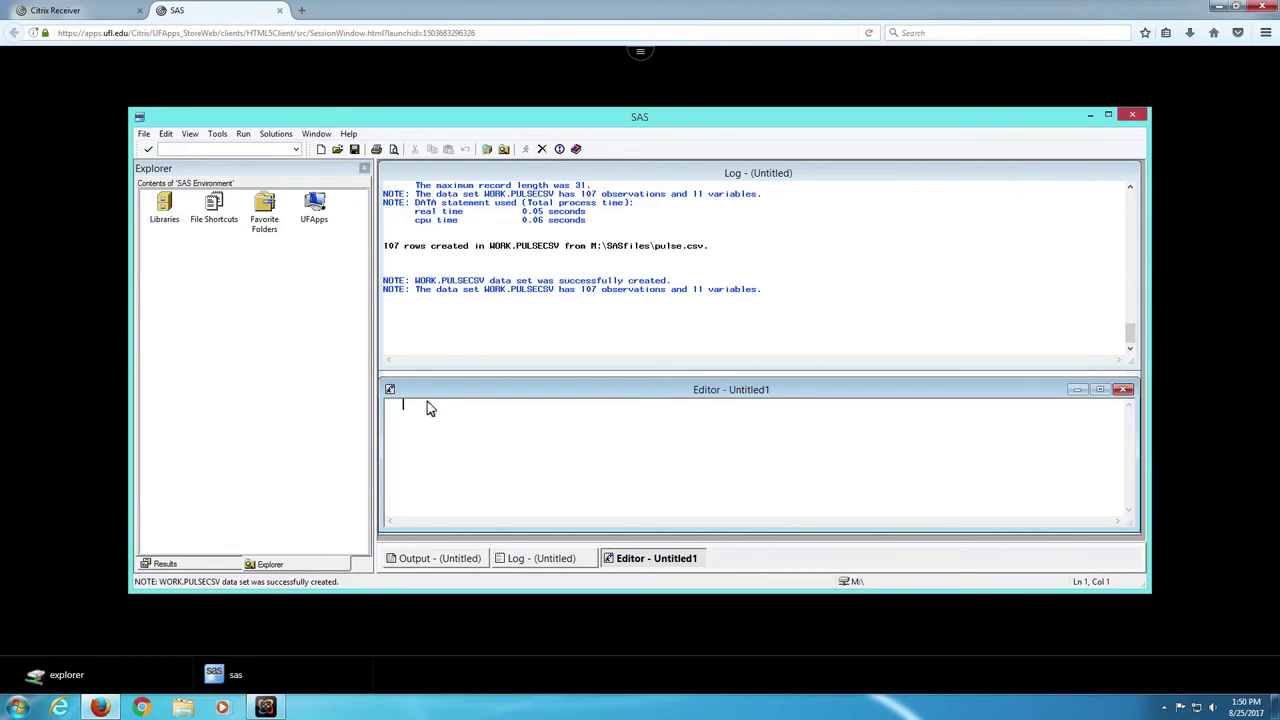
text(PROC PRINT DATA = PULS)
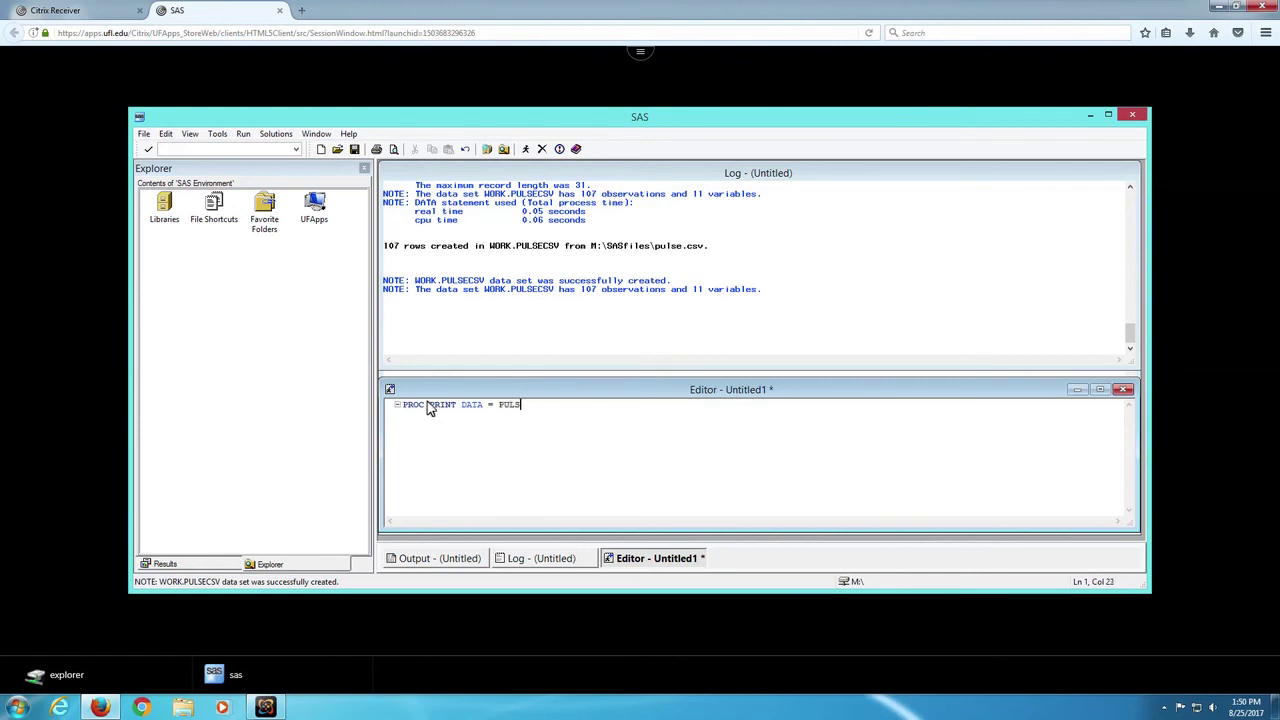
text(ECSV (OBS=5);)
key(Return)
text(RUN;)
click(526, 149)
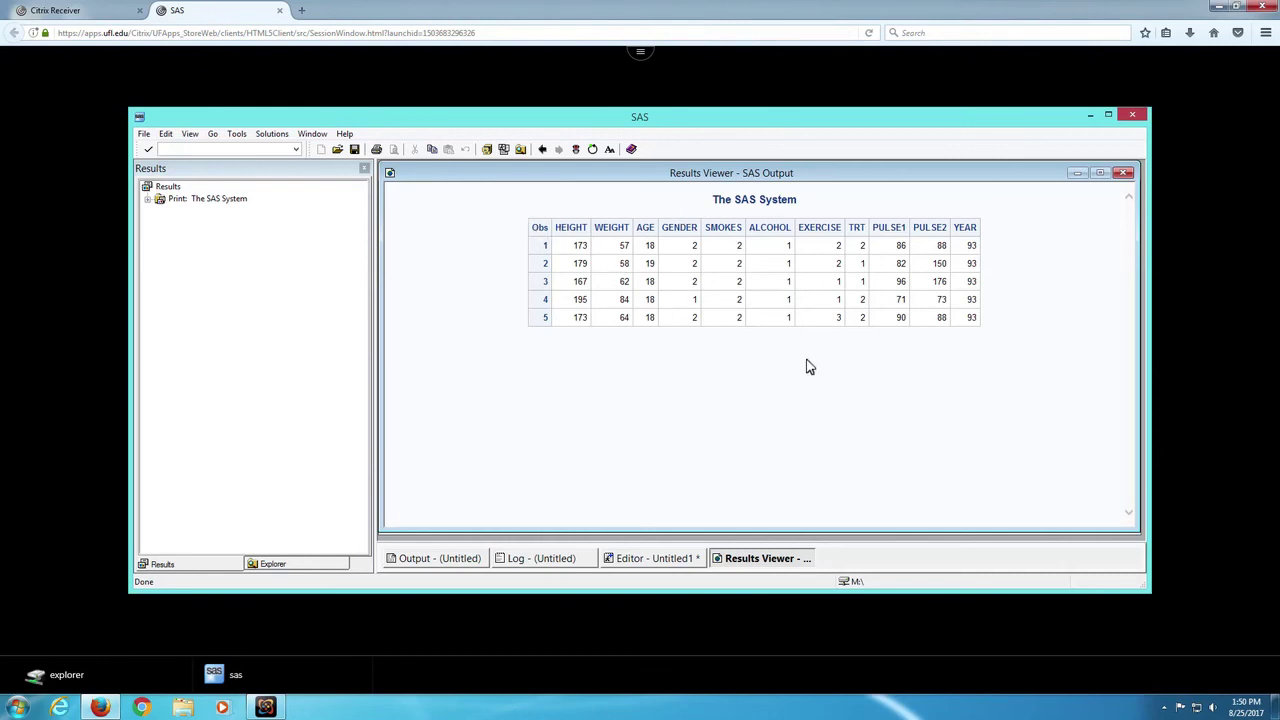
Launch Microsoft Word 2016 from the UFApps favorites and create a blank document in the SAS session.
click(66, 17)
click(474, 168)
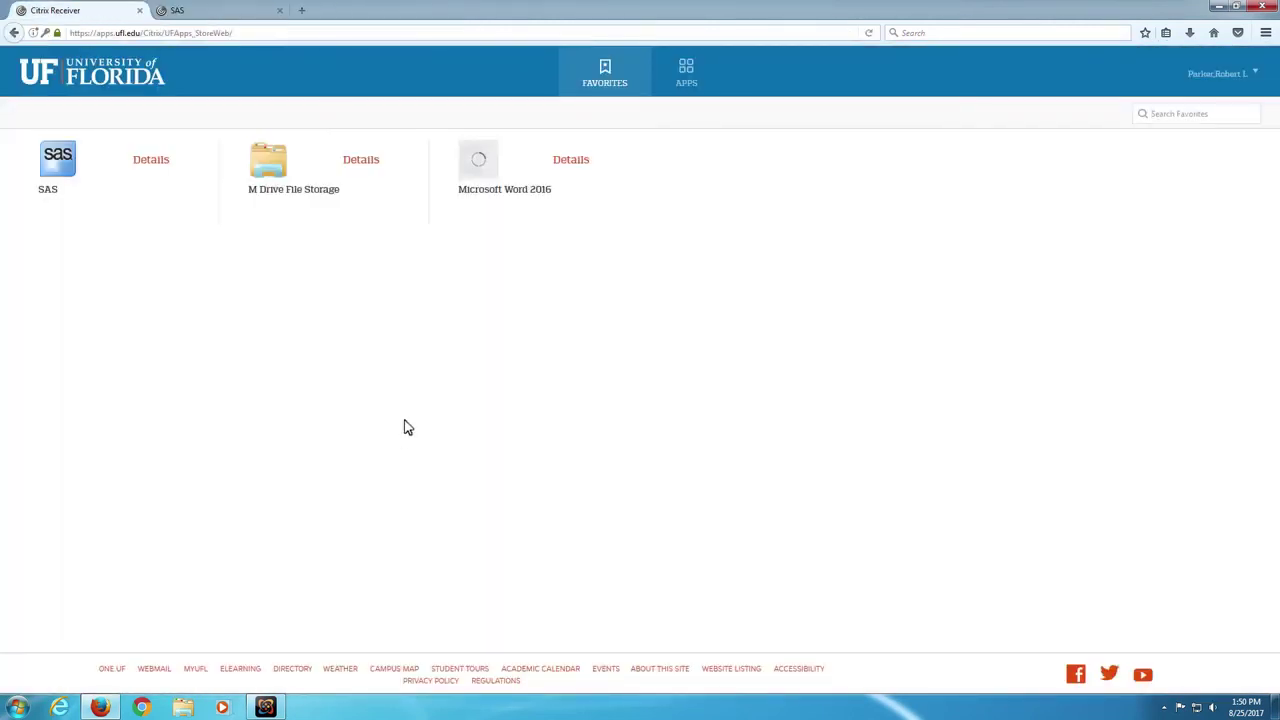
click(224, 9)
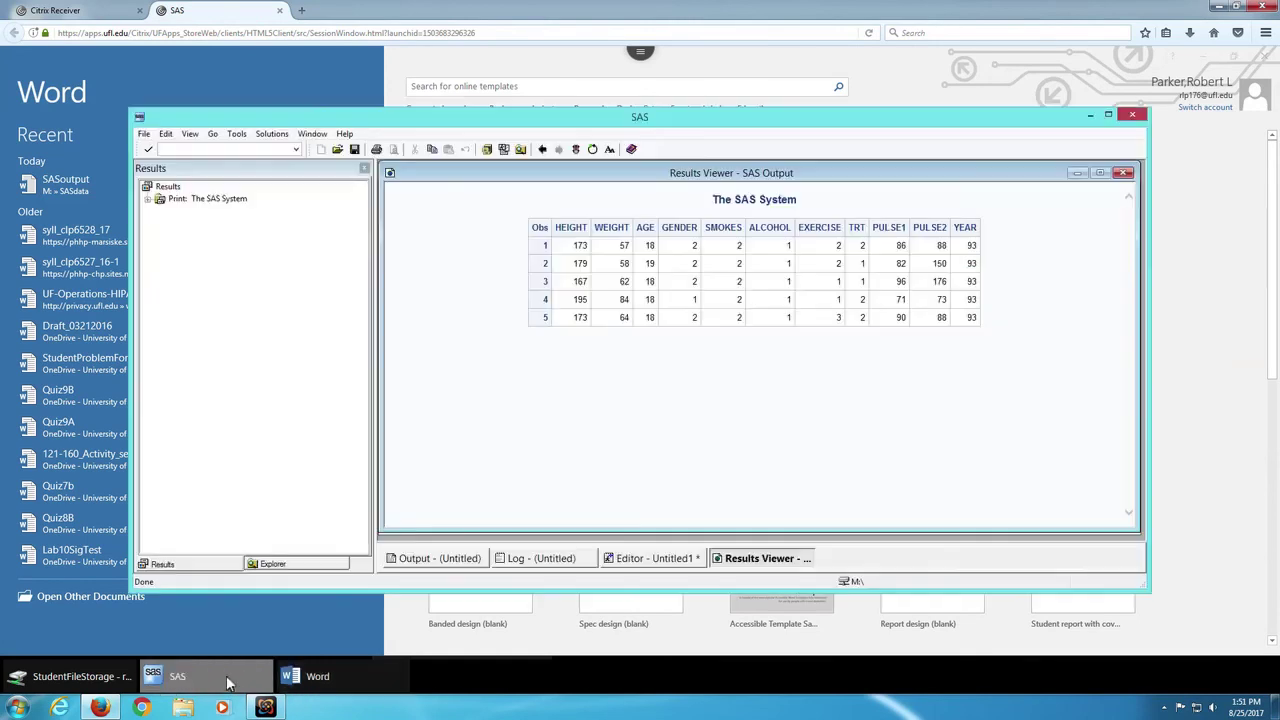
click(229, 686)
click(308, 680)
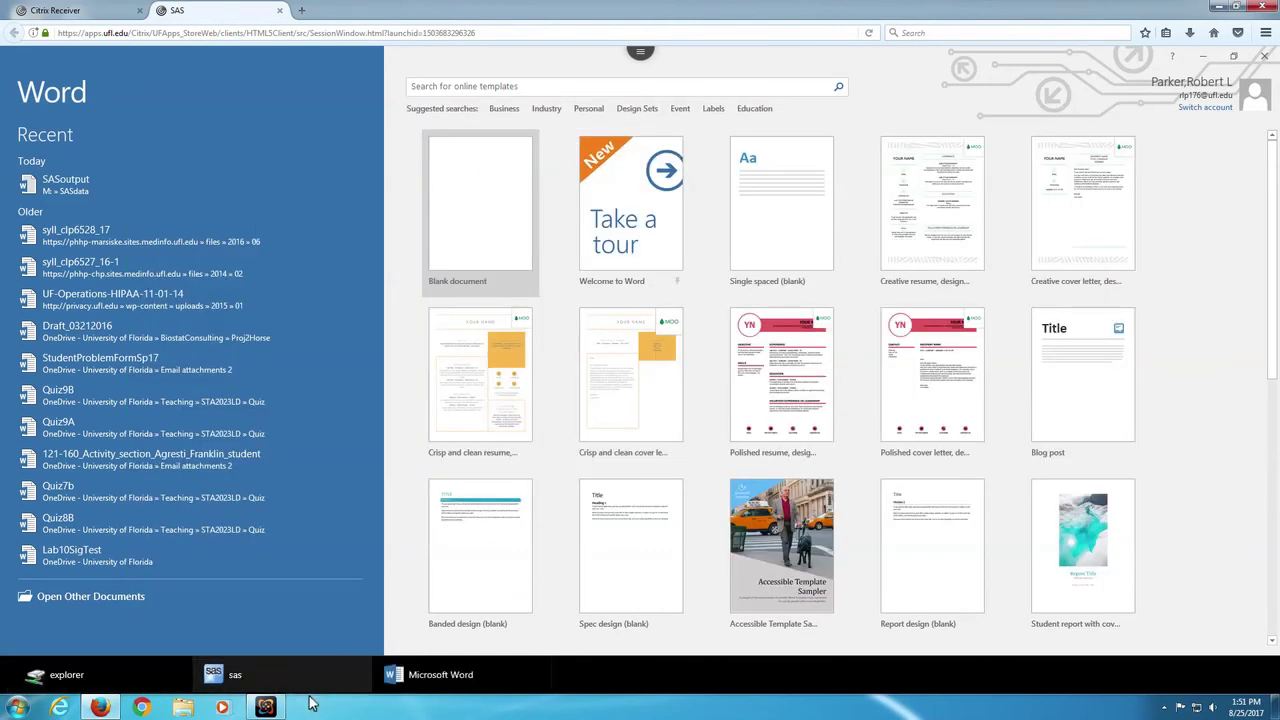
click(465, 213)
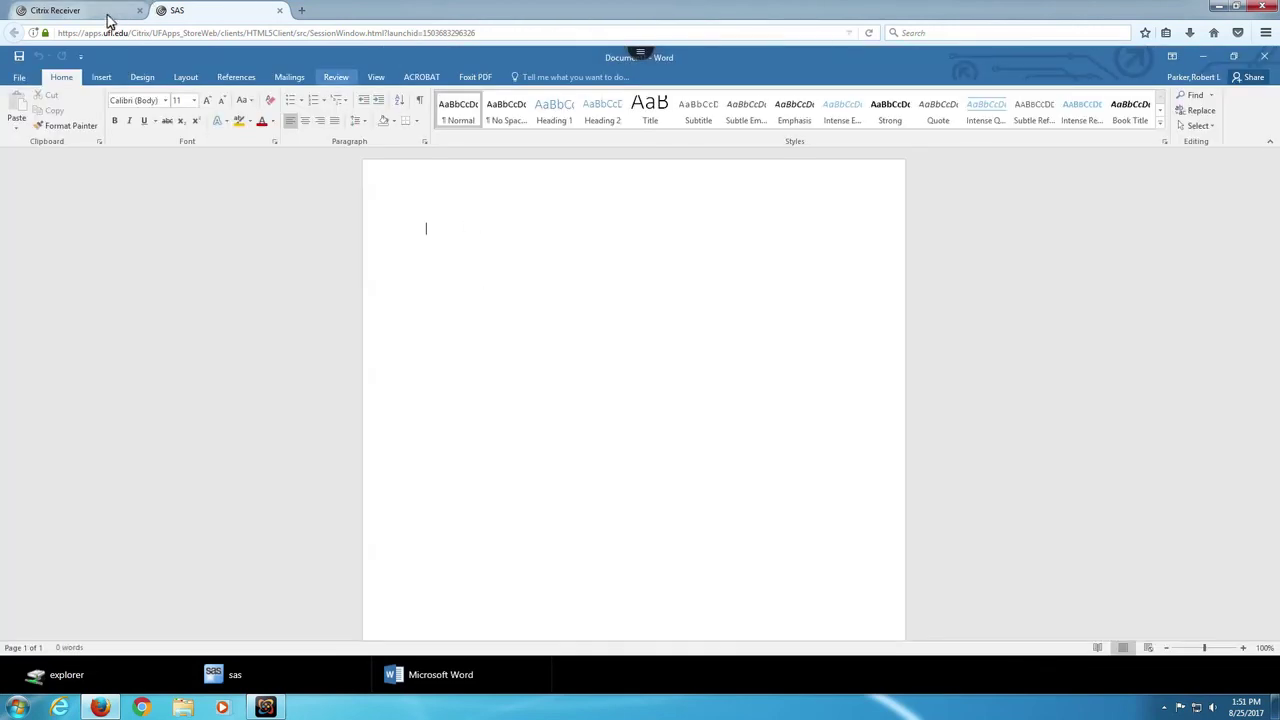
Copy the printed output, including its title, from the SAS Results Viewer and paste it into the blank Word document with merged formatting.
click(240, 676)
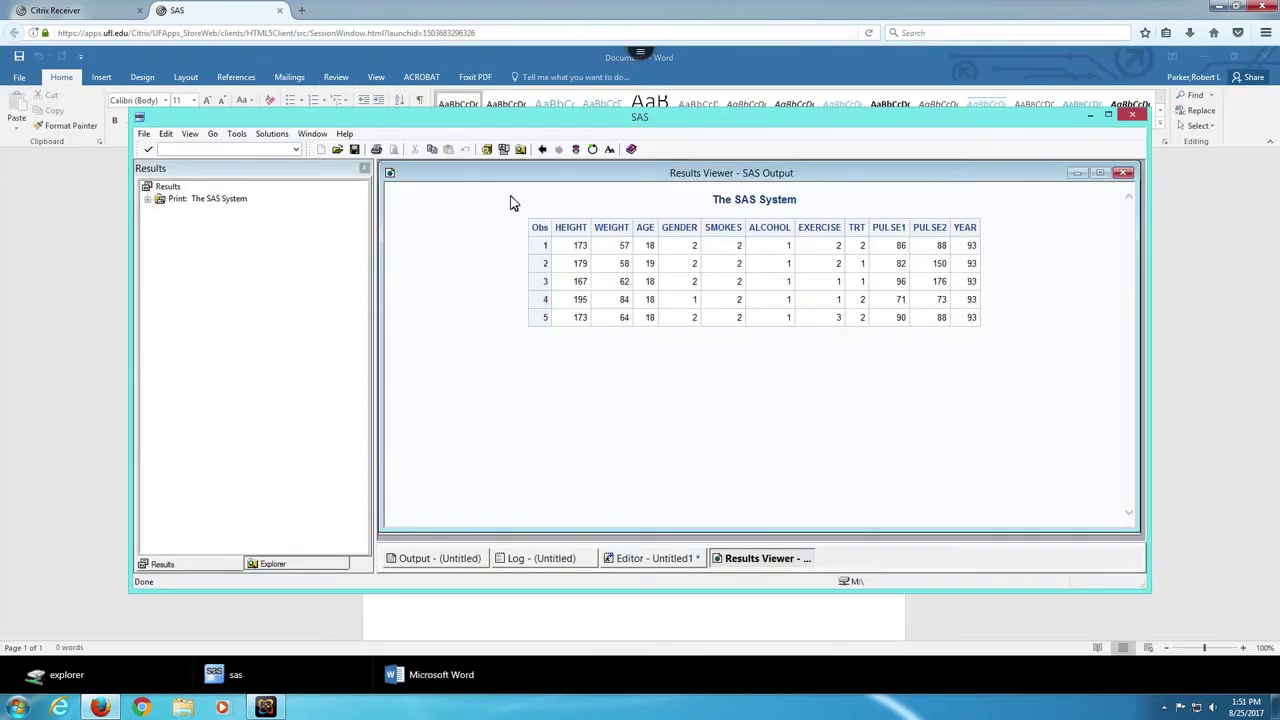
drag(510, 204, 834, 329)
key(ctrl+c)
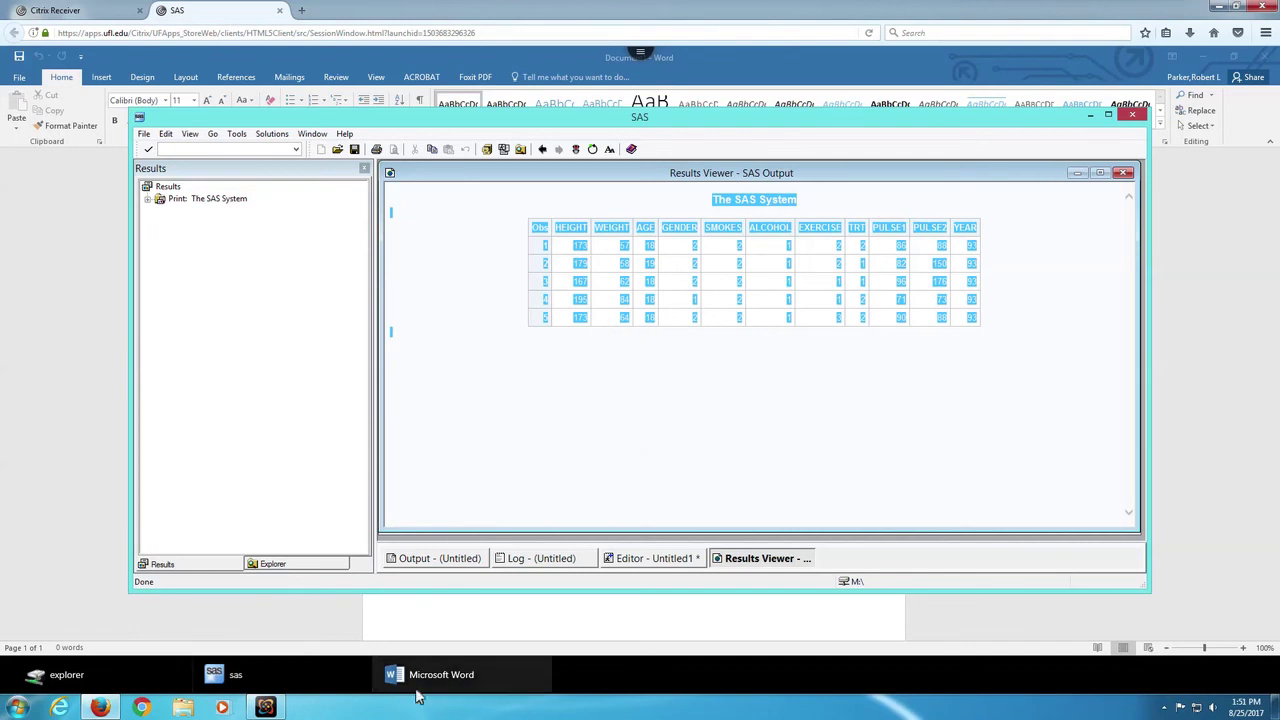
click(374, 677)
right_click(475, 243)
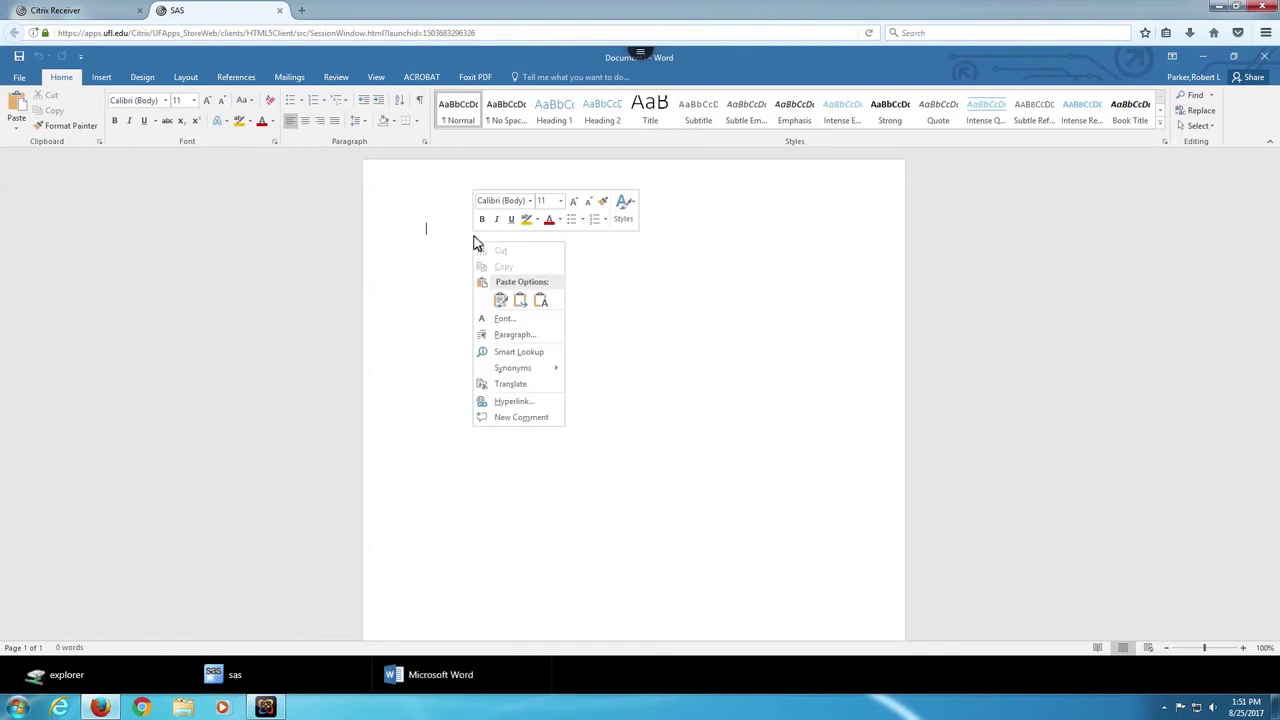
click(520, 300)
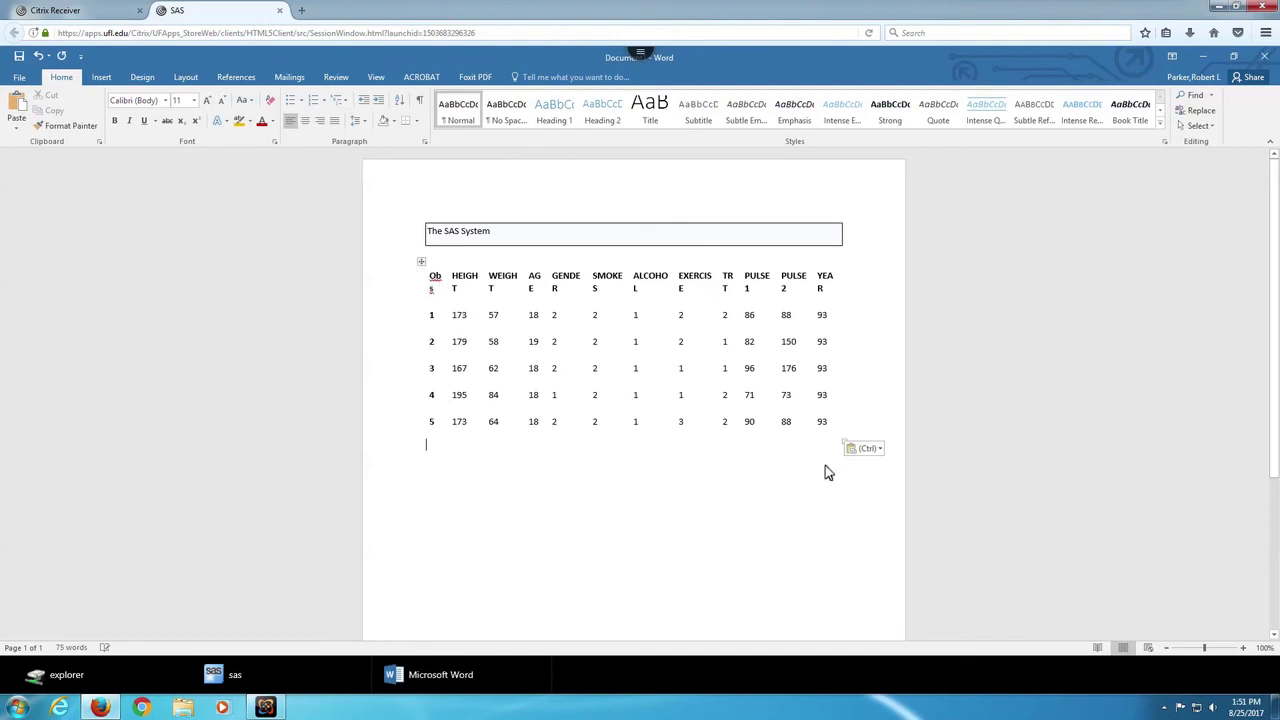
Apply a plain table style with light grid borders and shaded alternate rows to the pasted data table.
click(422, 264)
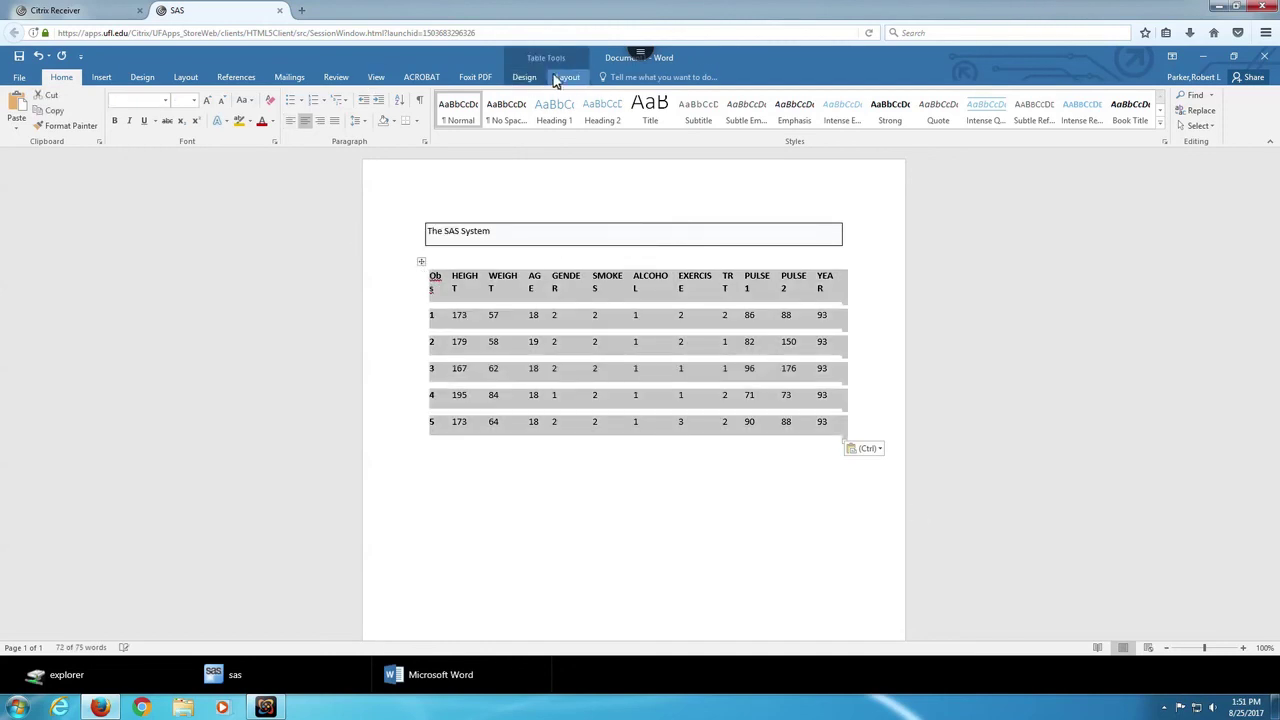
click(530, 79)
click(277, 110)
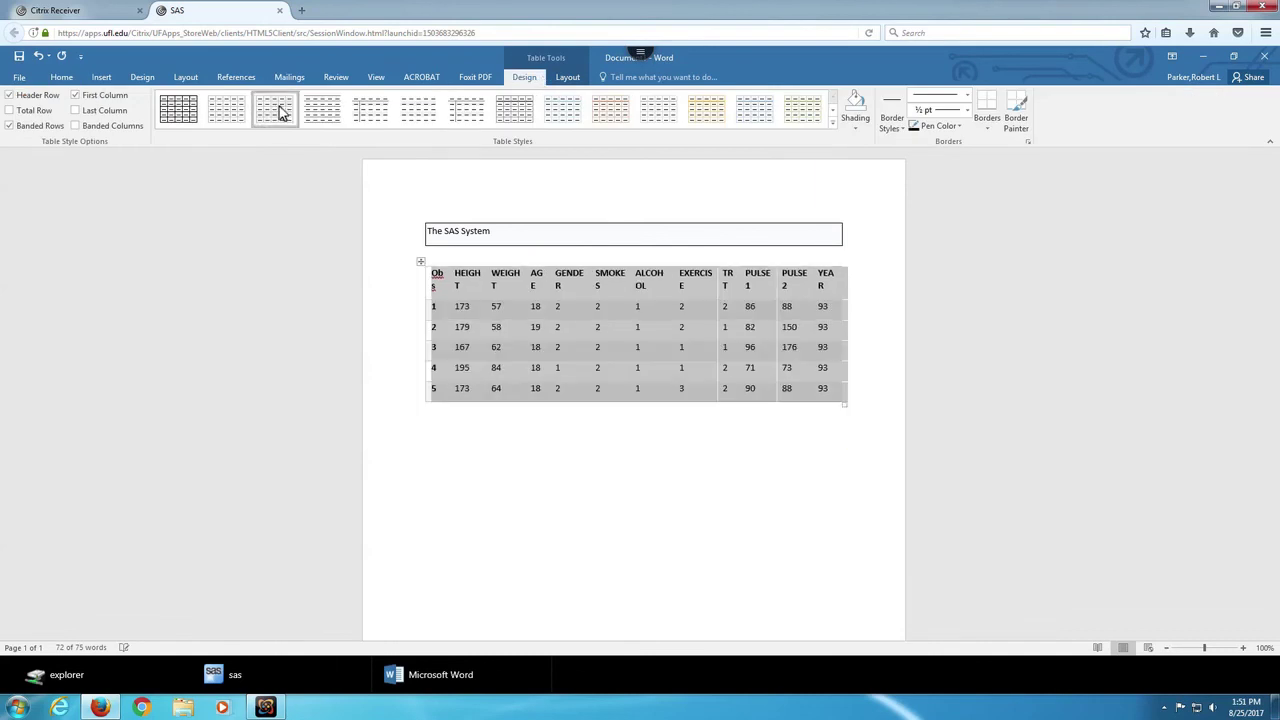
click(473, 327)
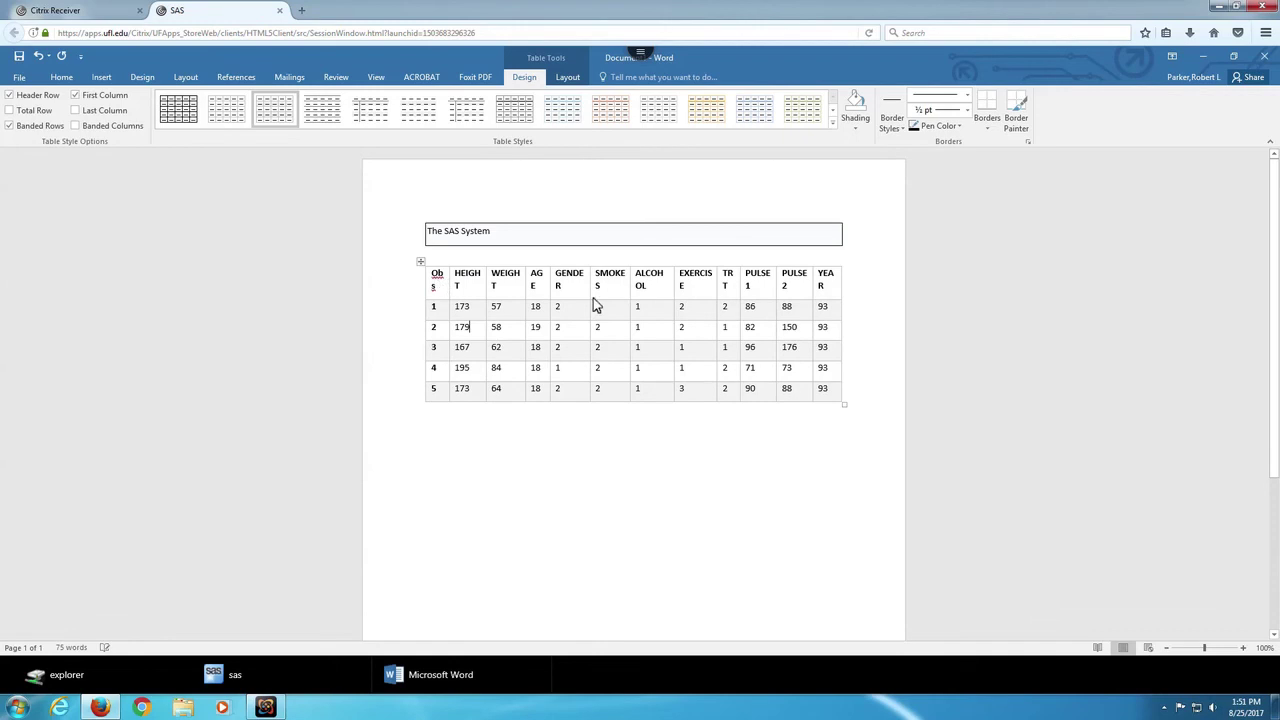
Delete the TRT, PULSE1, PULSE2 and YEAR columns from the data table.
drag(726, 279, 831, 392)
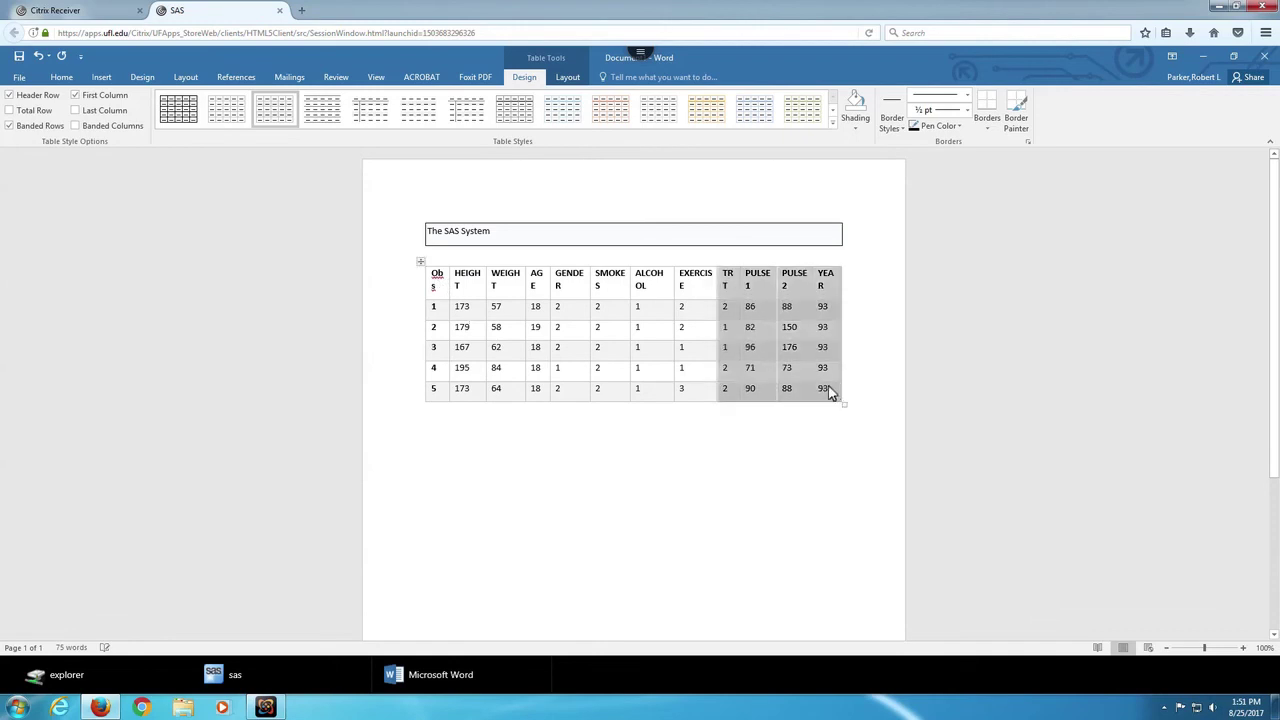
right_click(804, 340)
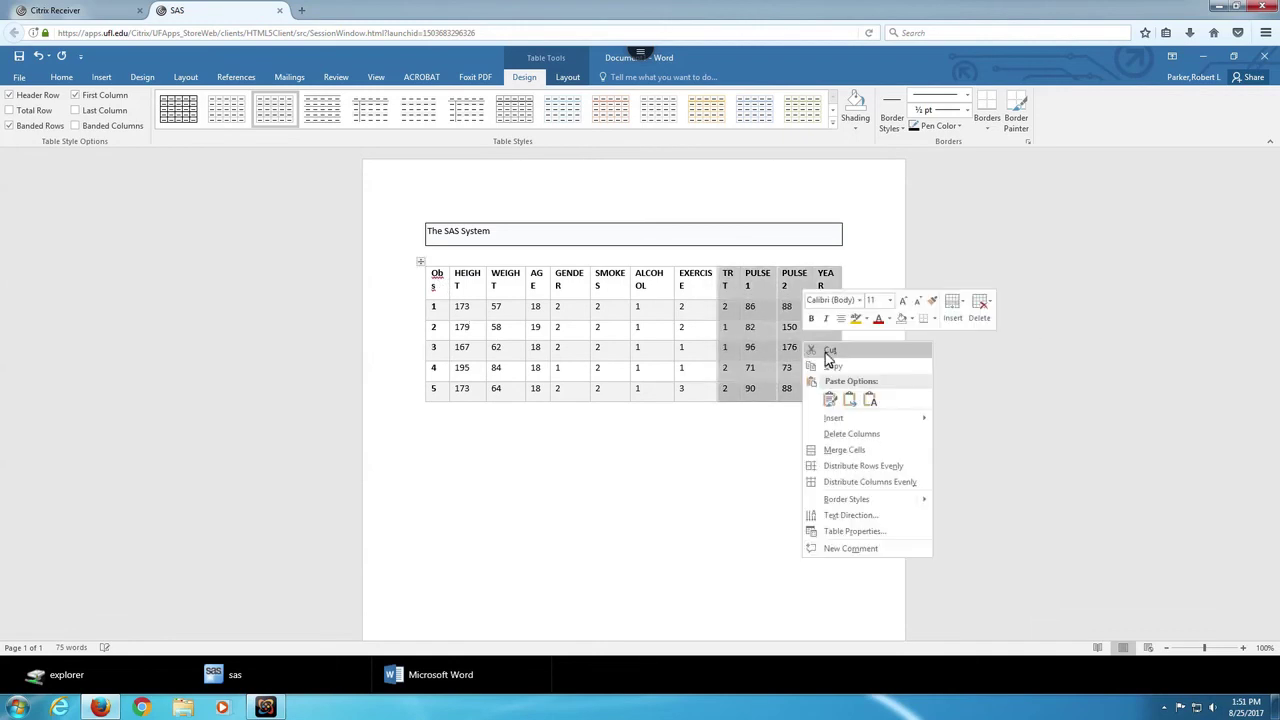
click(857, 436)
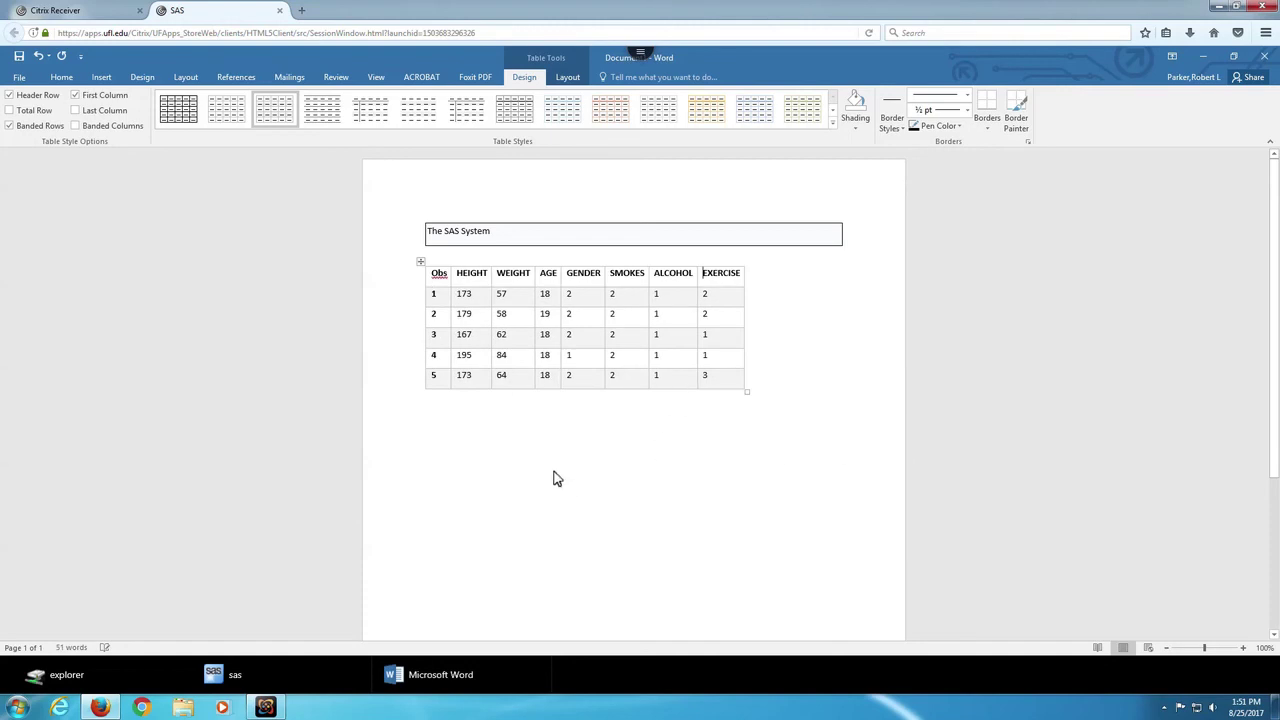
Save the document as SASoutput in the SASfiles folder on the M: drive.
click(19, 77)
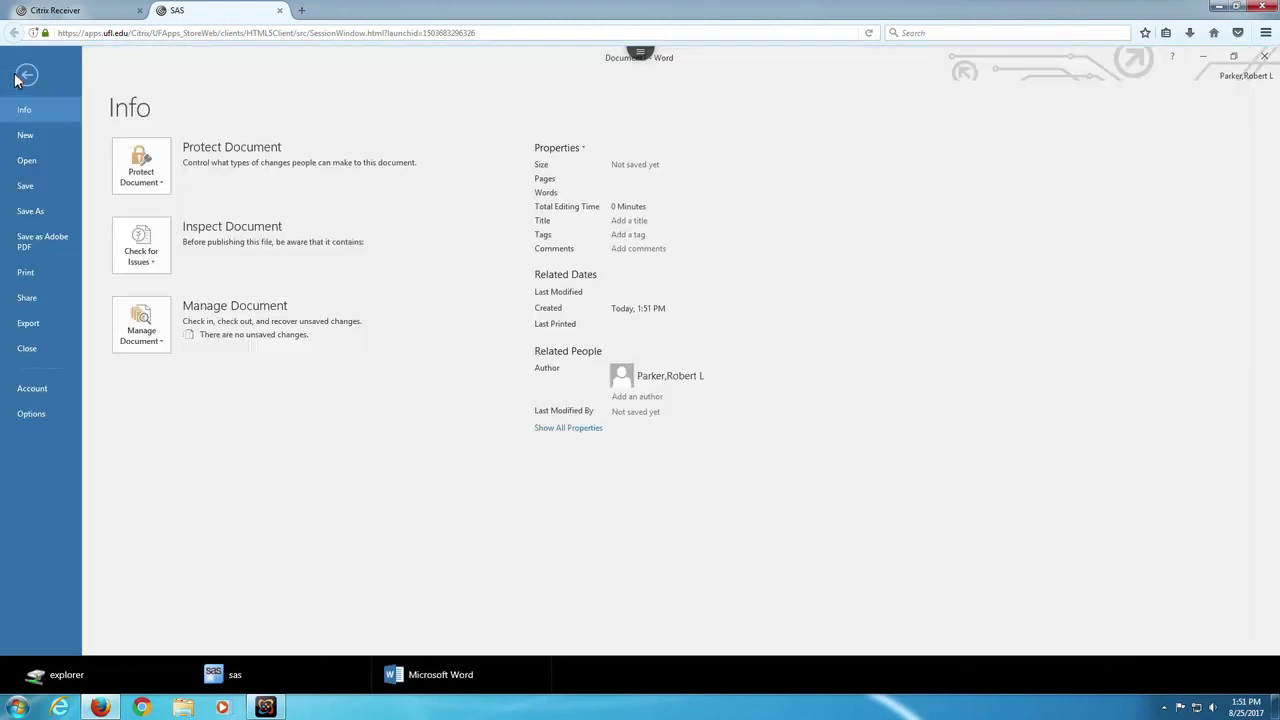
click(38, 186)
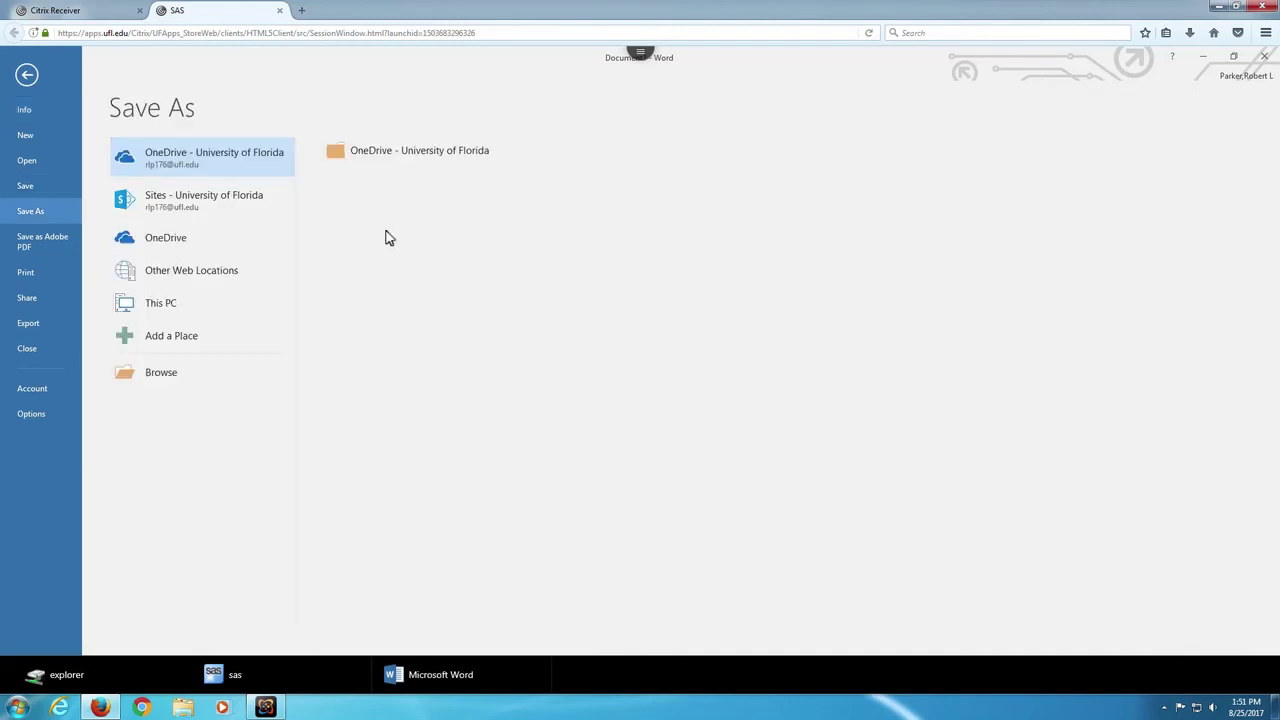
click(195, 390)
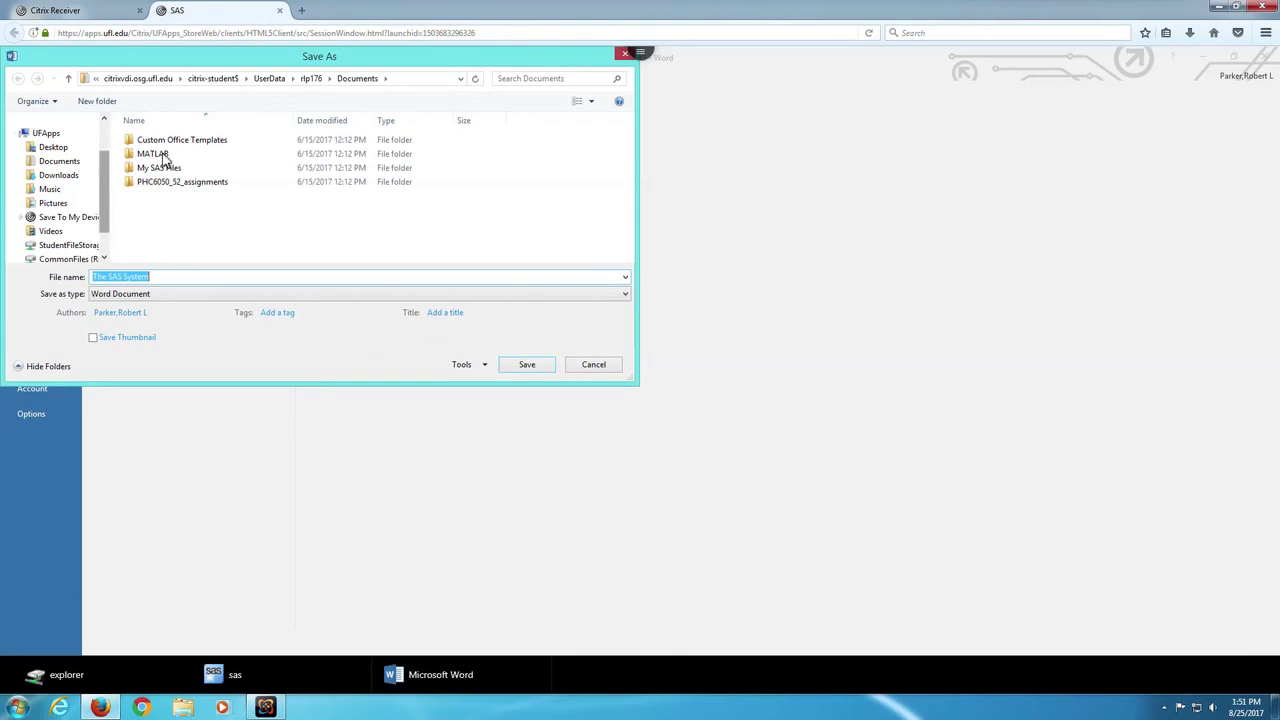
drag(100, 224, 103, 246)
click(68, 222)
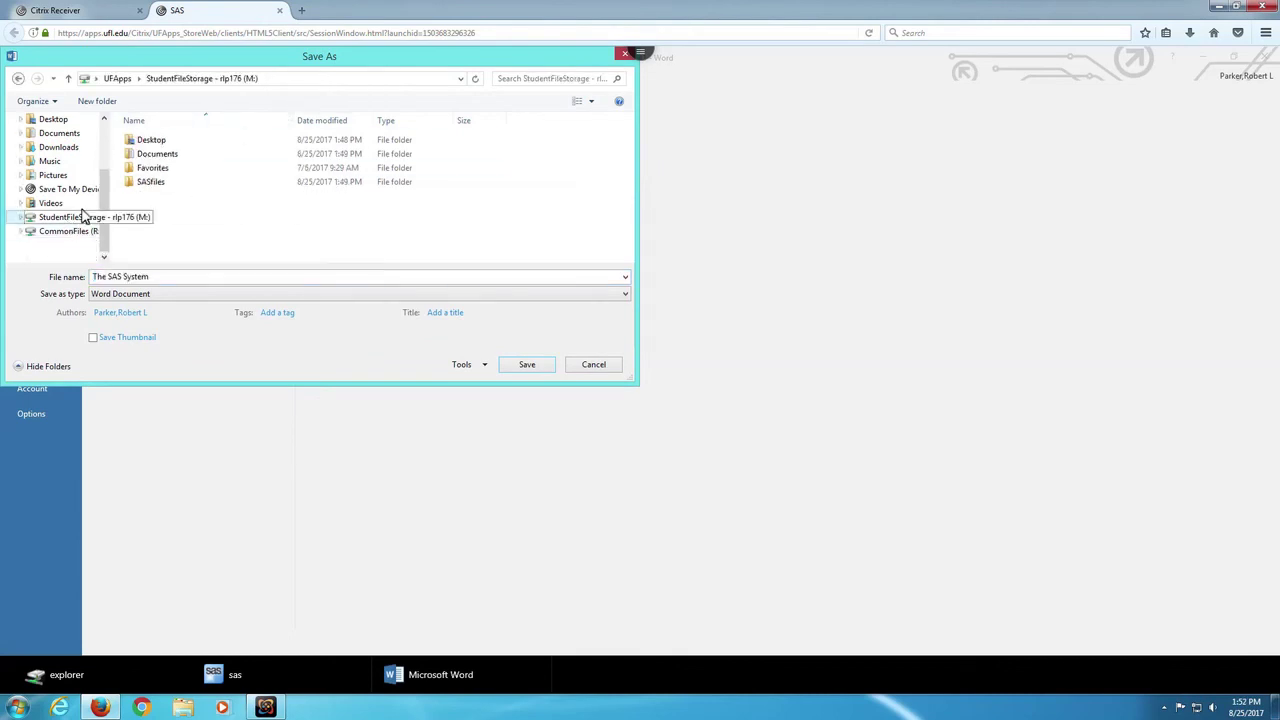
double_click(155, 183)
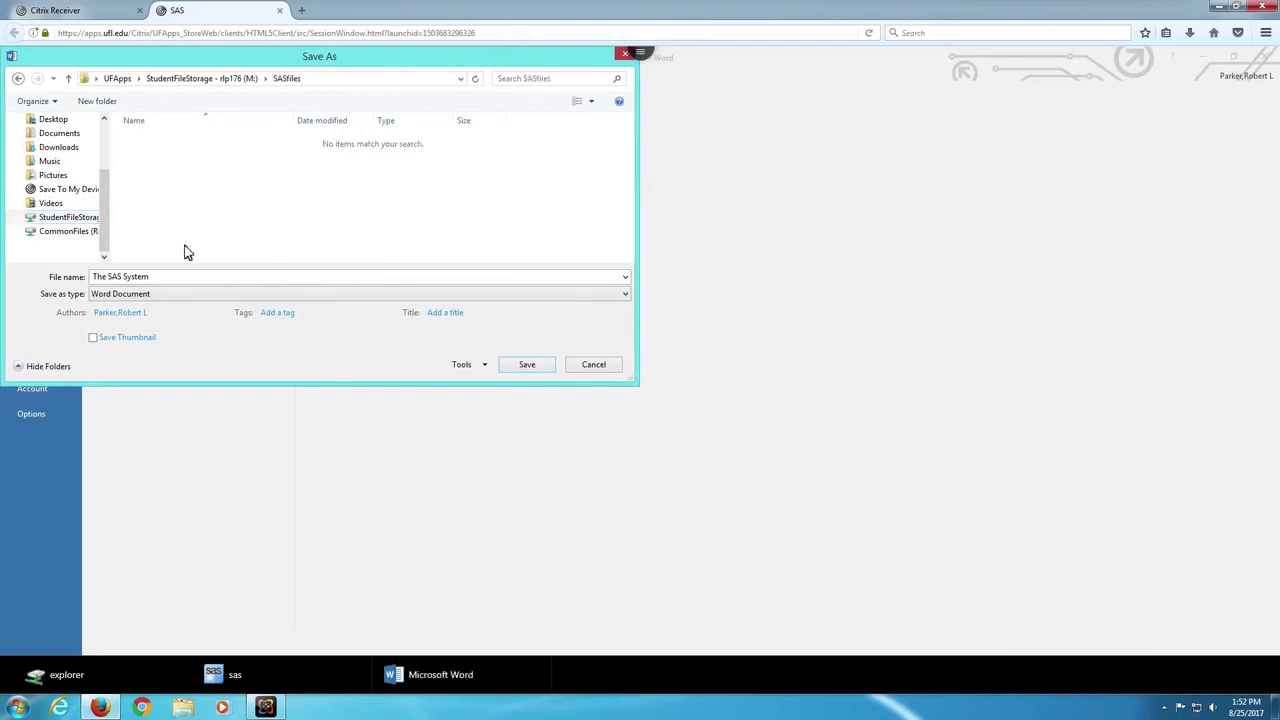
drag(151, 277, 70, 289)
text(SASoutput)
click(514, 365)
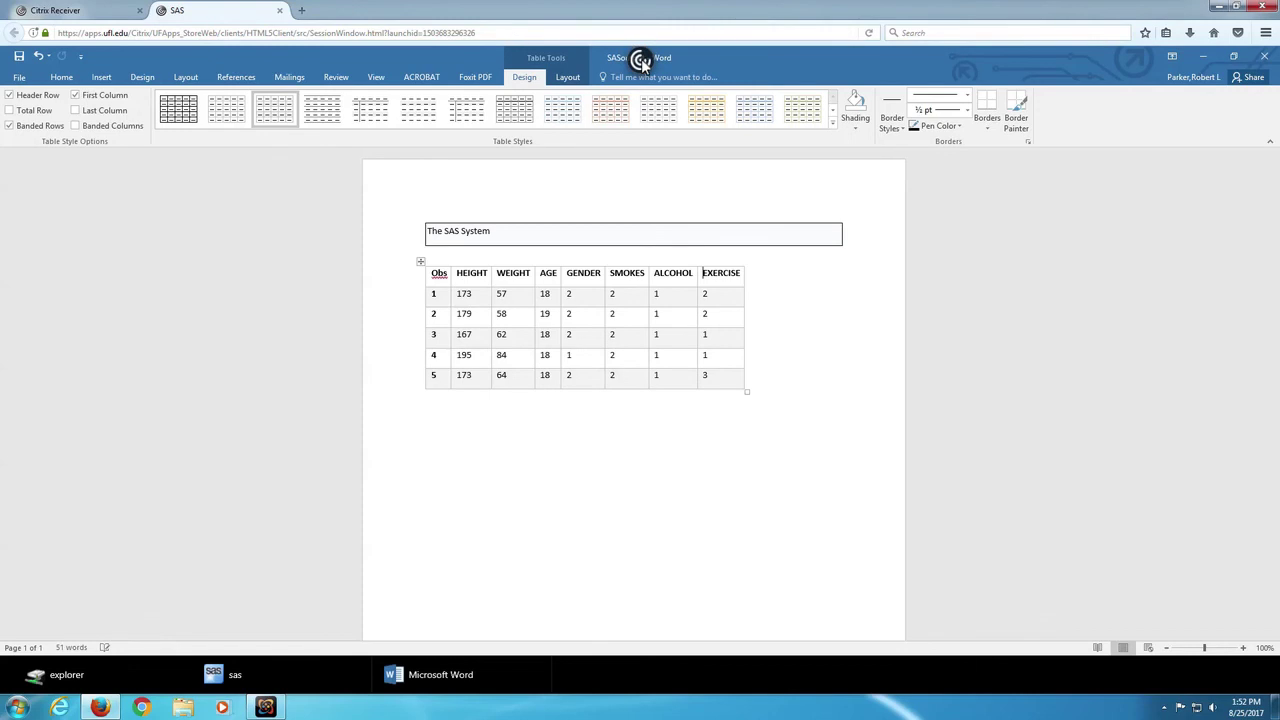
Download the SASoutput document from the M: drive's SASfiles folder through the Citrix session and save it on the local computer.
click(641, 61)
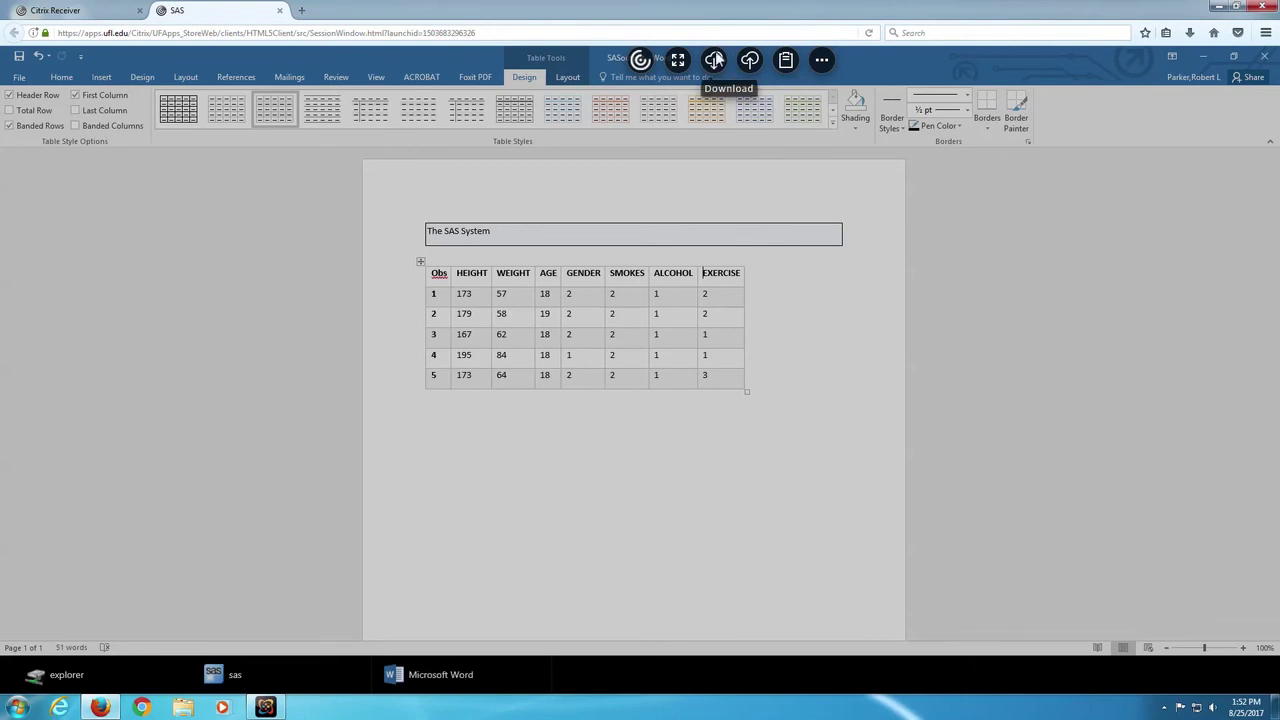
click(822, 62)
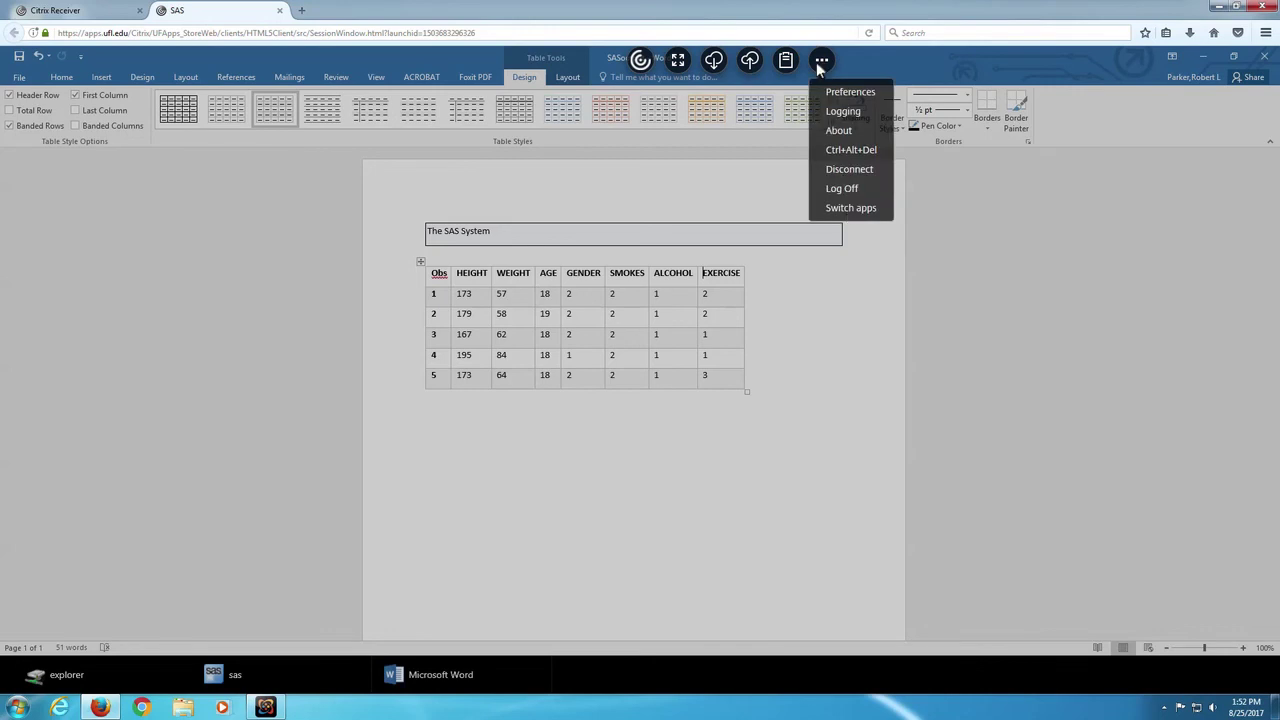
click(822, 62)
click(713, 60)
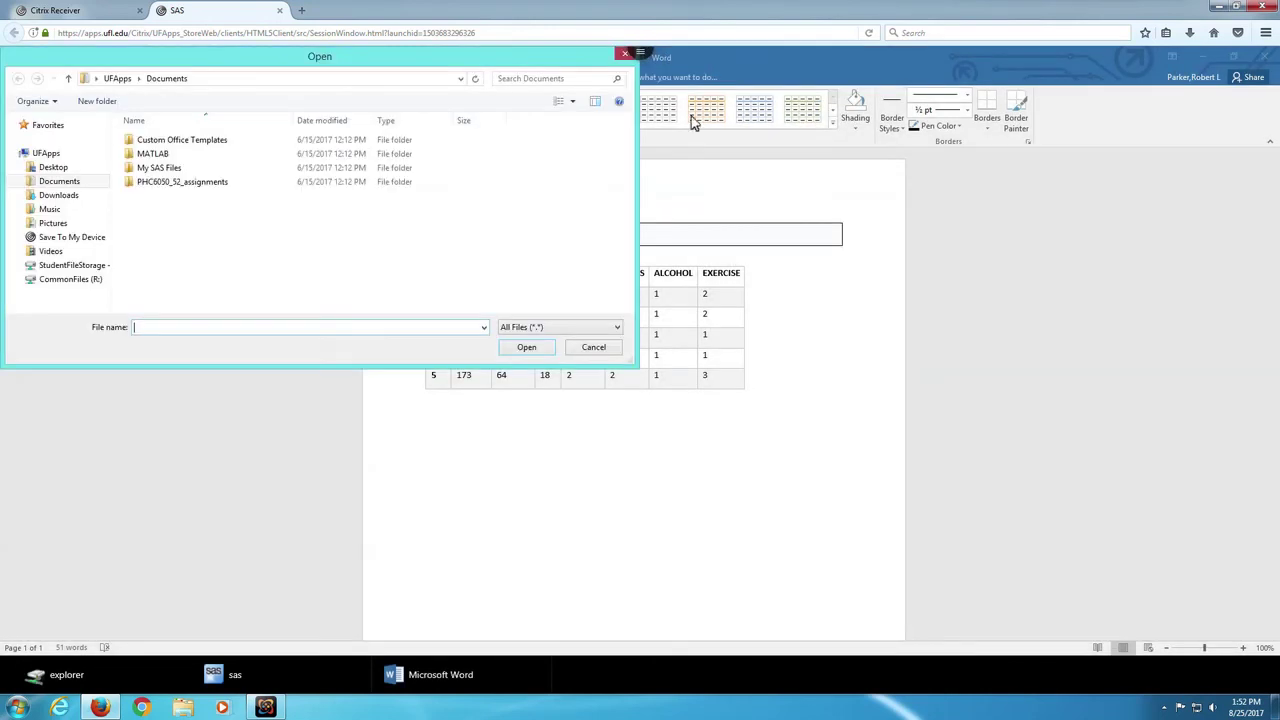
click(75, 268)
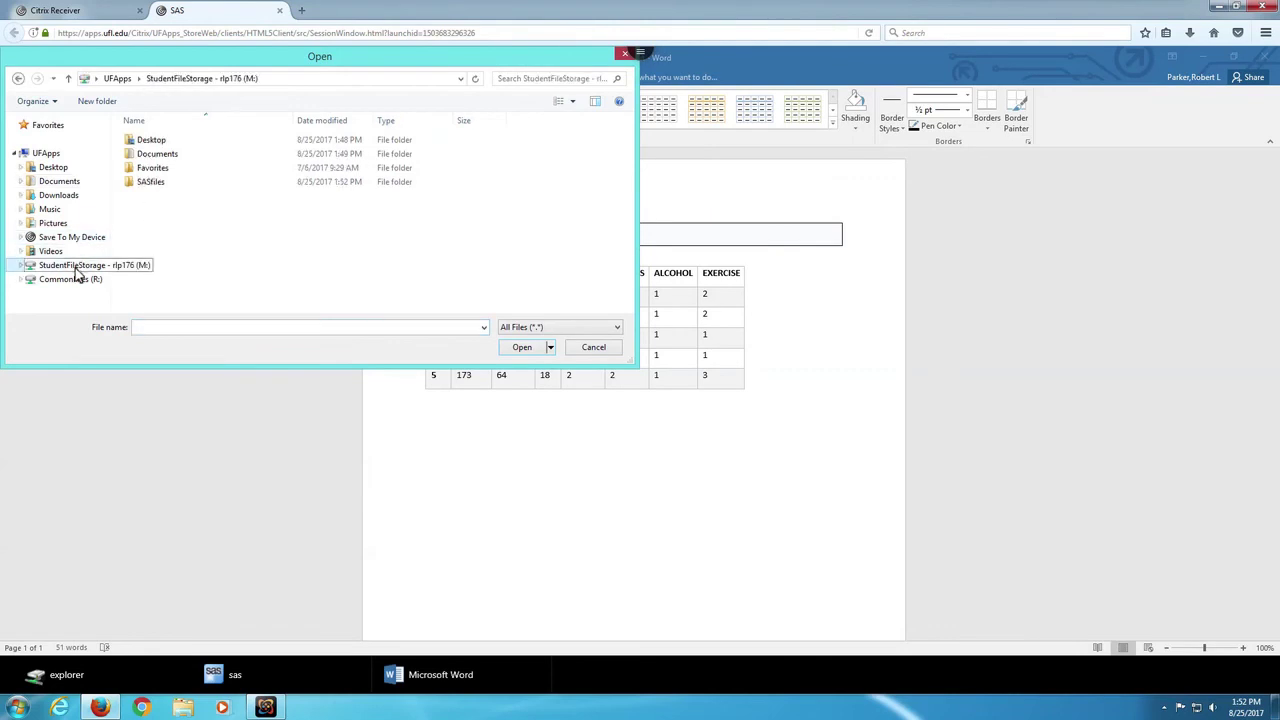
double_click(152, 184)
click(179, 168)
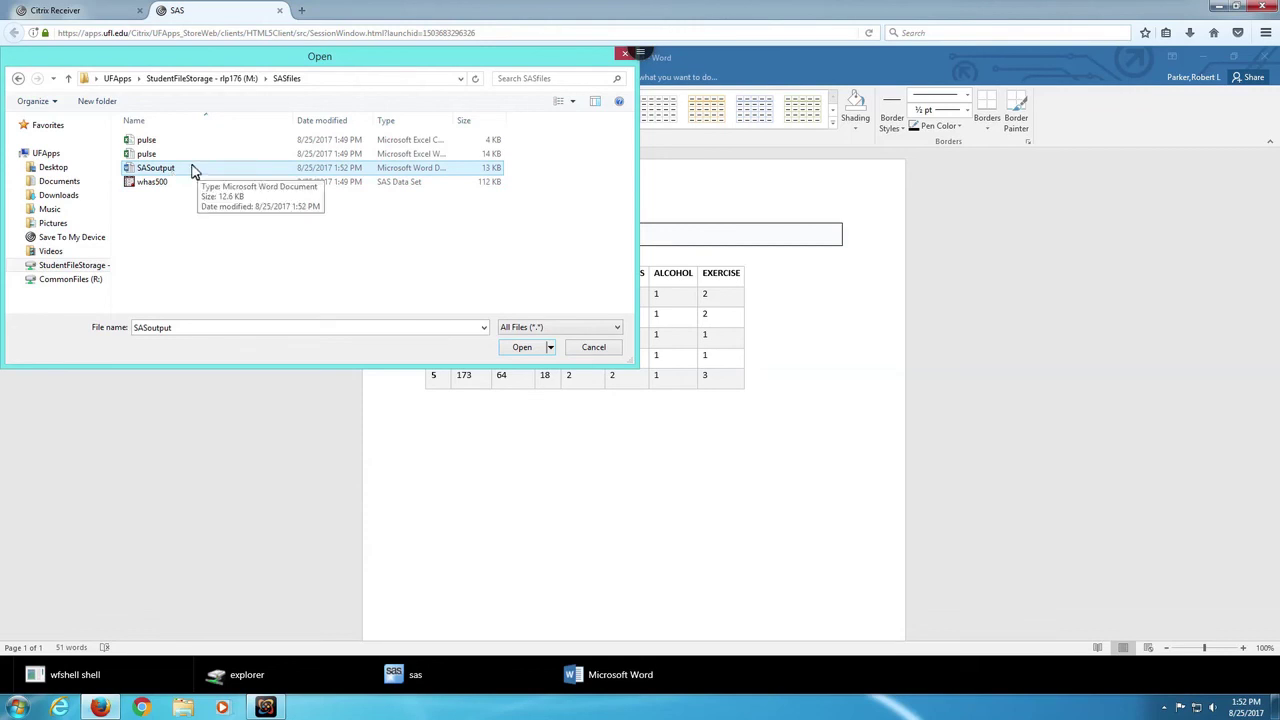
click(523, 348)
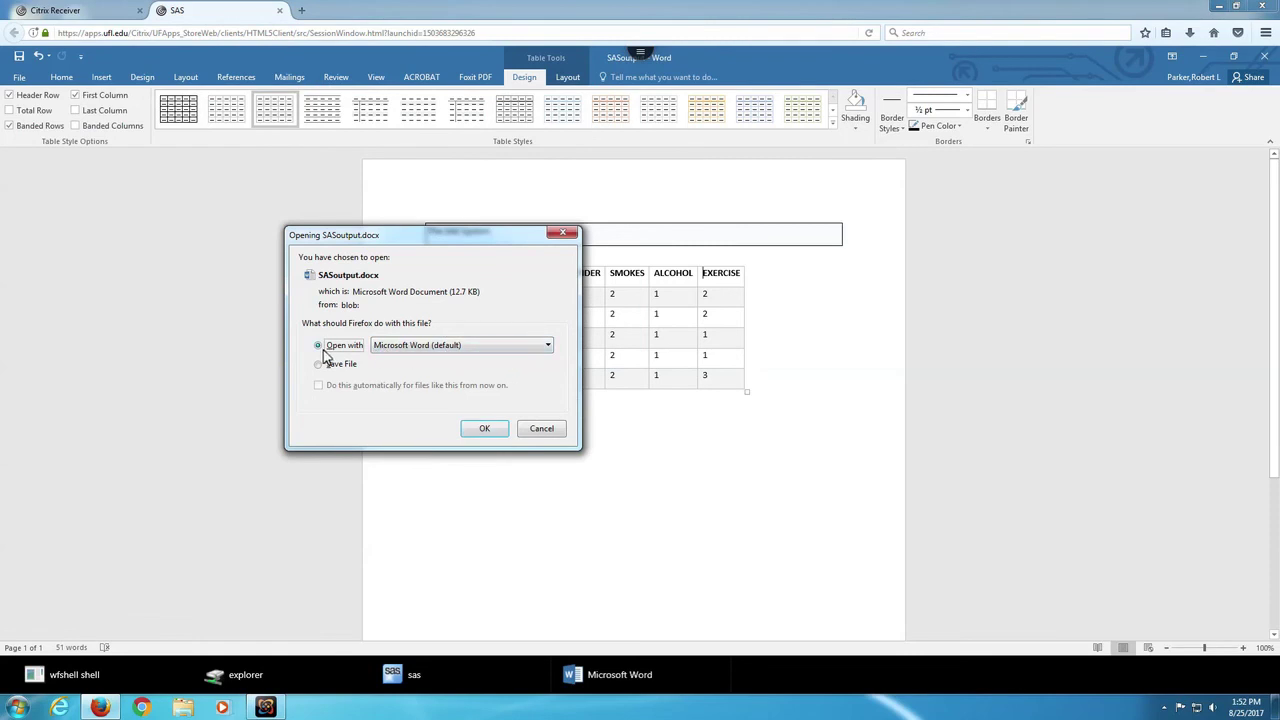
click(320, 366)
click(481, 429)
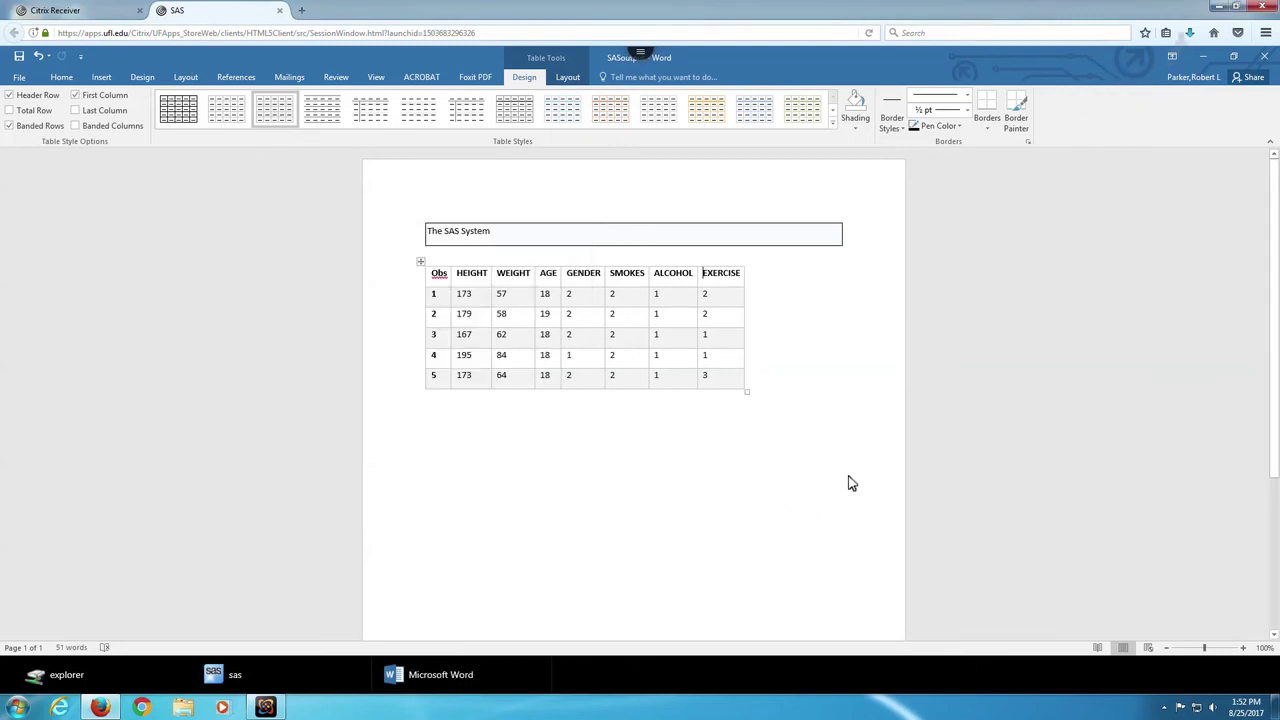
Move the downloaded SASoutput document from the local Downloads folder to the desktop, and open it there to check its contents.
click(1218, 8)
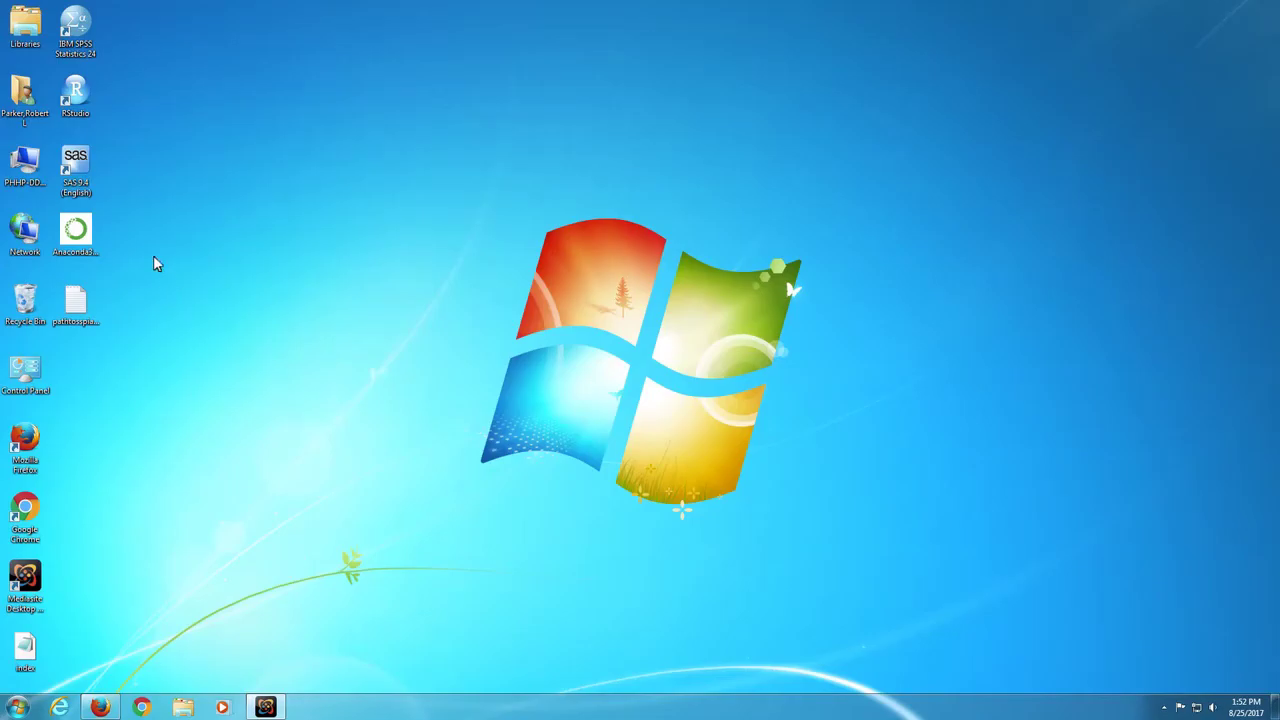
double_click(27, 172)
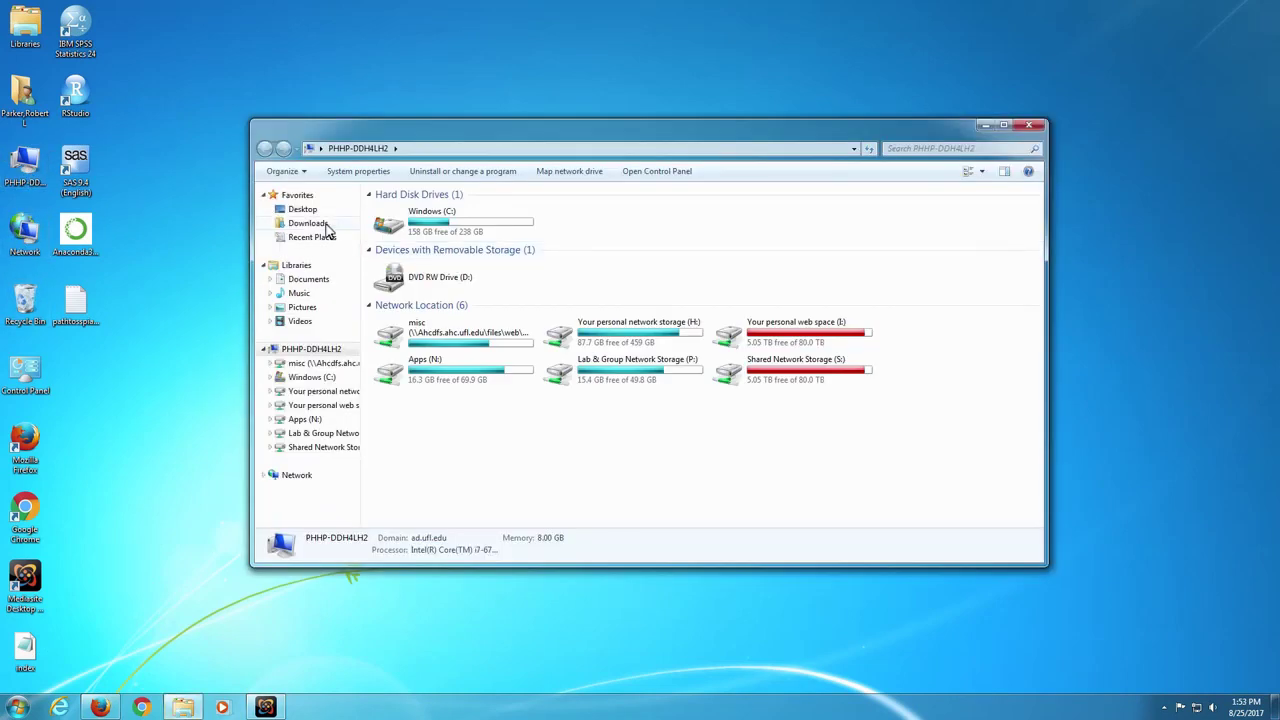
click(324, 226)
click(425, 224)
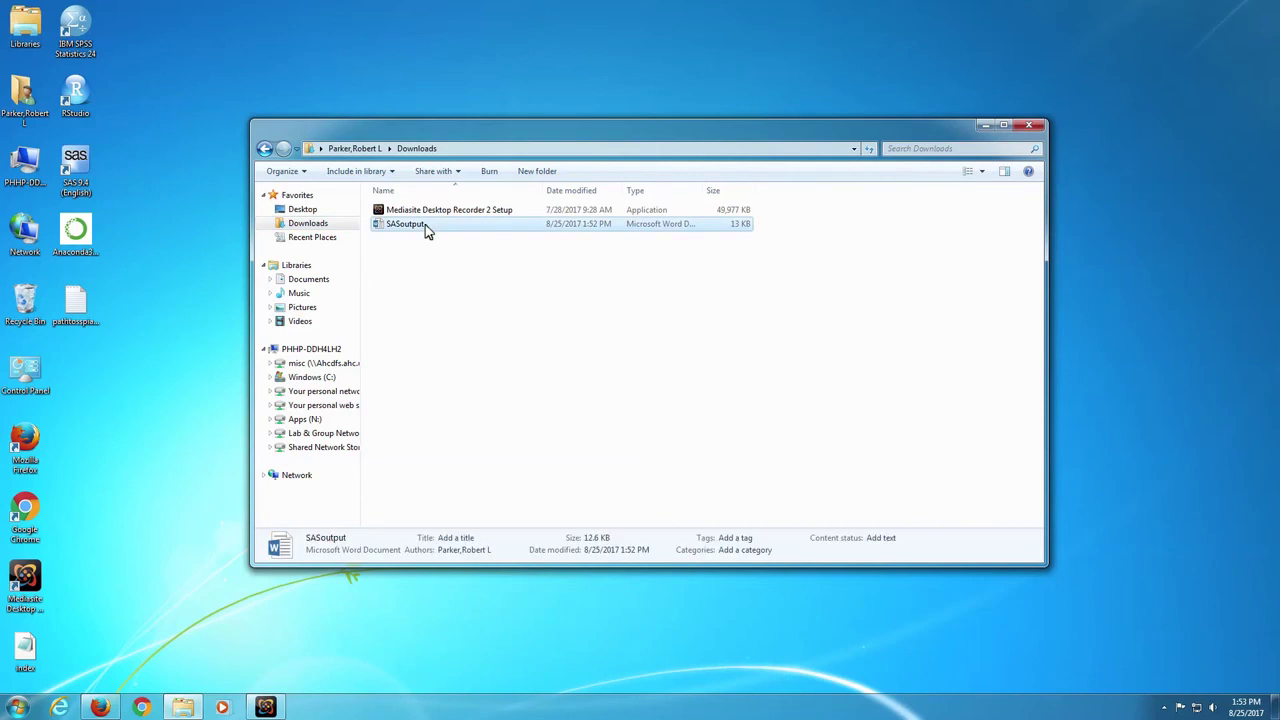
drag(411, 226, 104, 409)
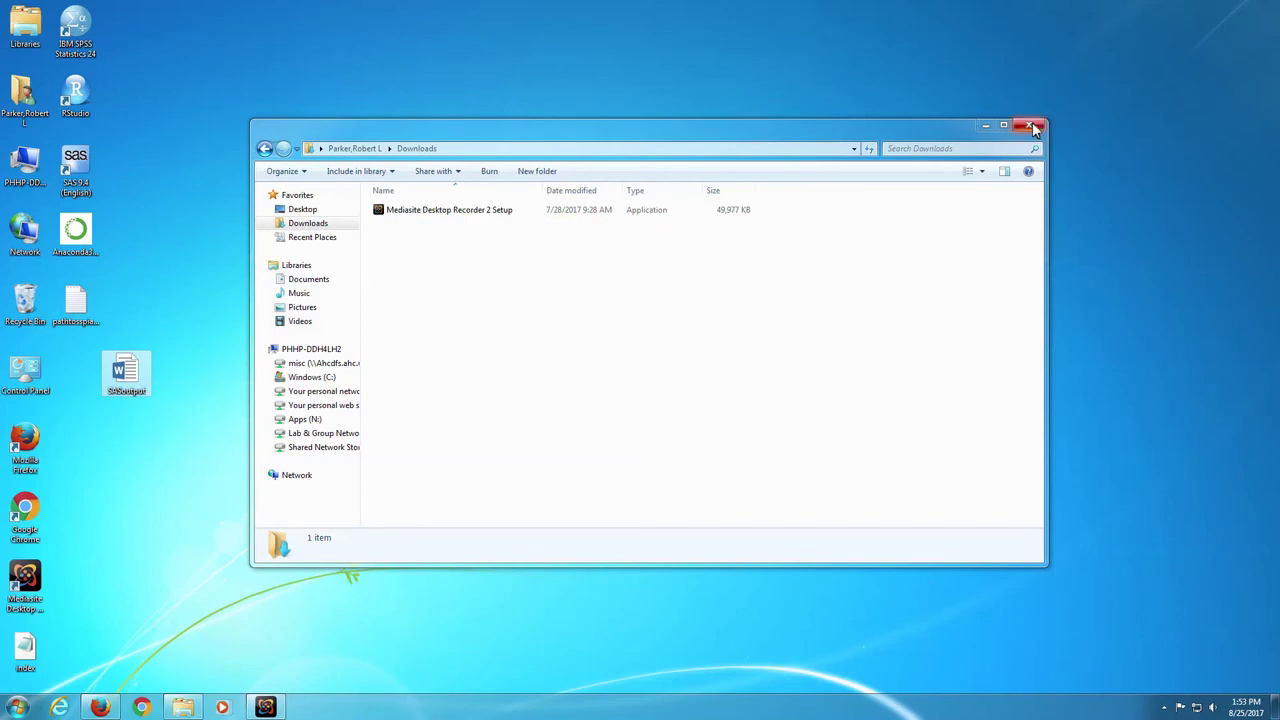
double_click(125, 377)
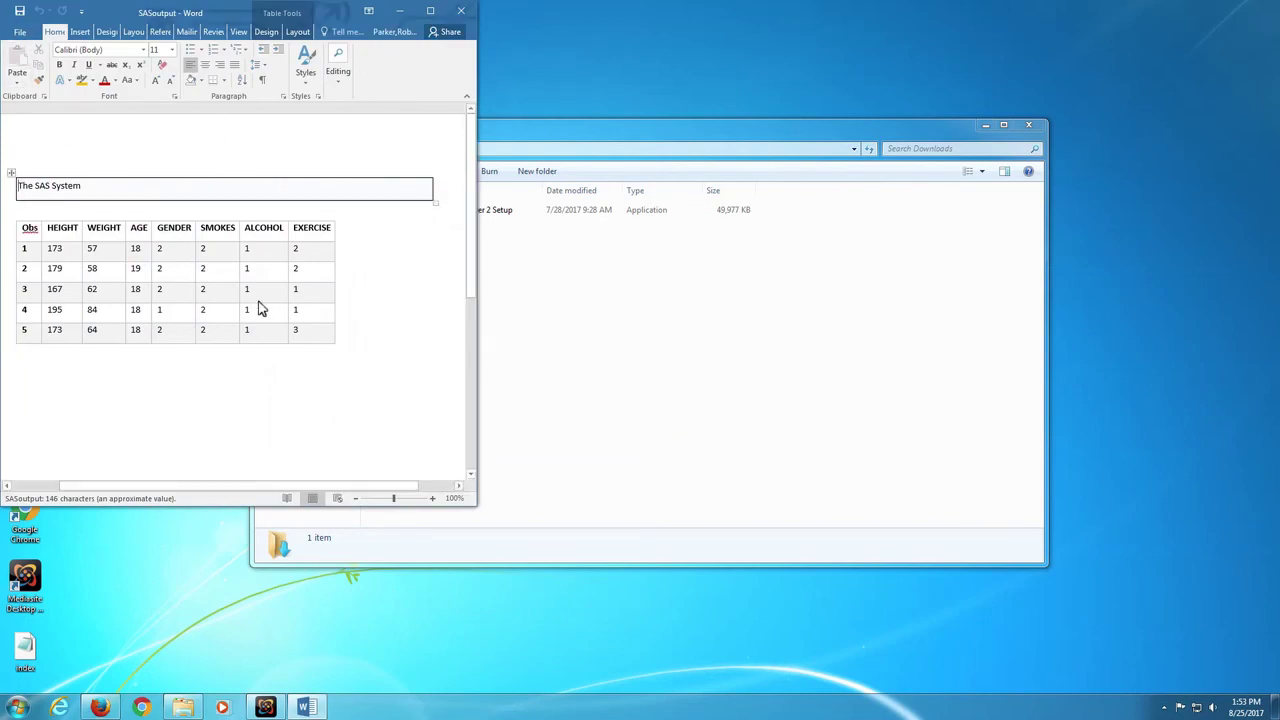
click(463, 12)
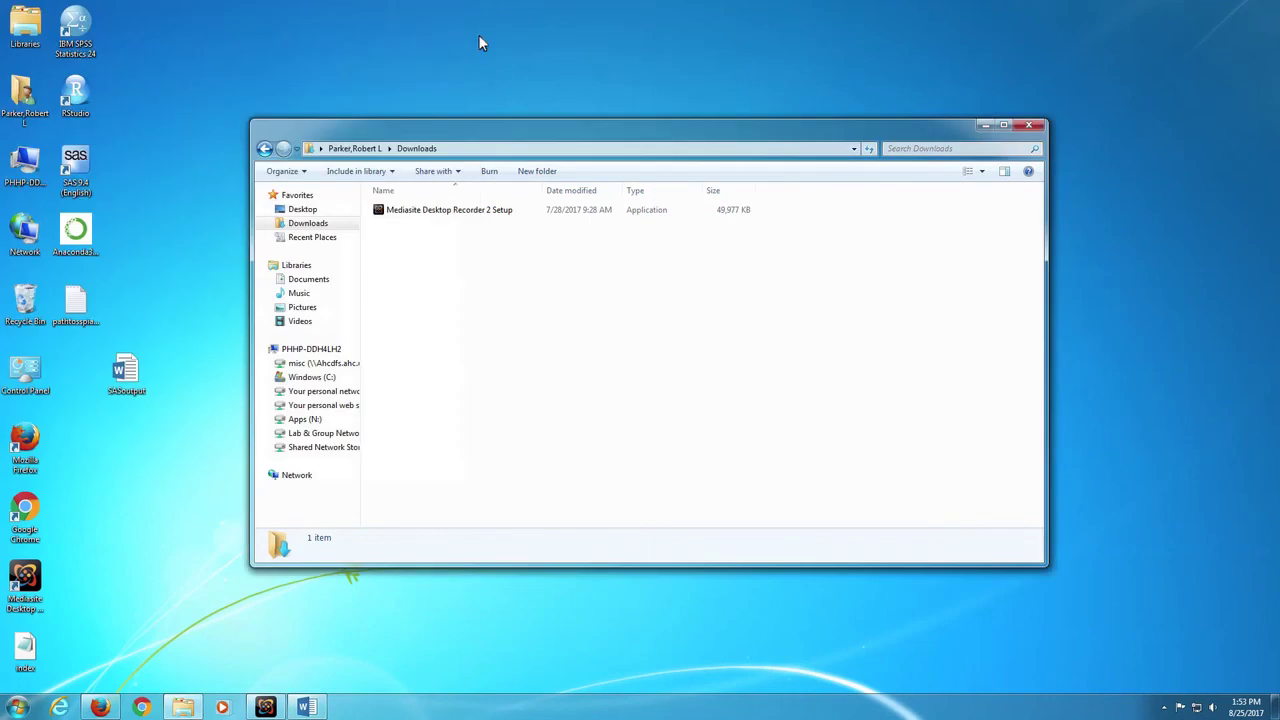